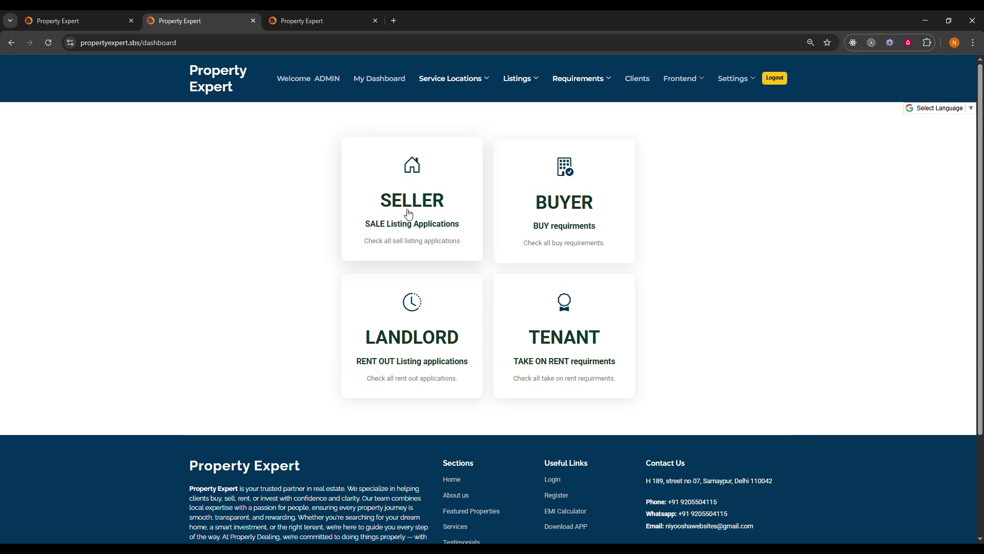
# Step: Open the seller listings and look over the Sale Listings table, including its Seller column
pyautogui.moveTo(533, 86)
pyautogui.click(523, 108)
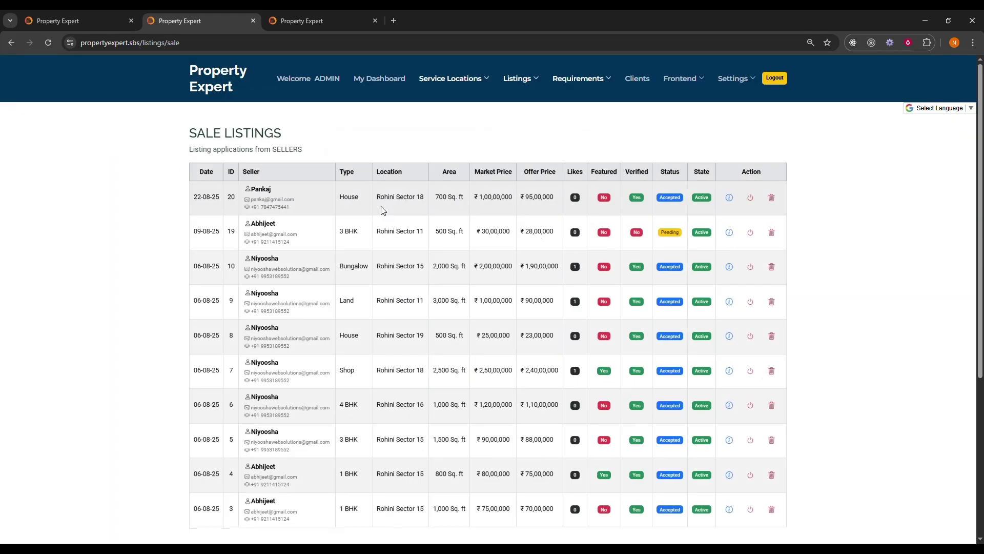
pyautogui.scroll(-2, 591, 260)
pyautogui.scroll(2, 592, 265)
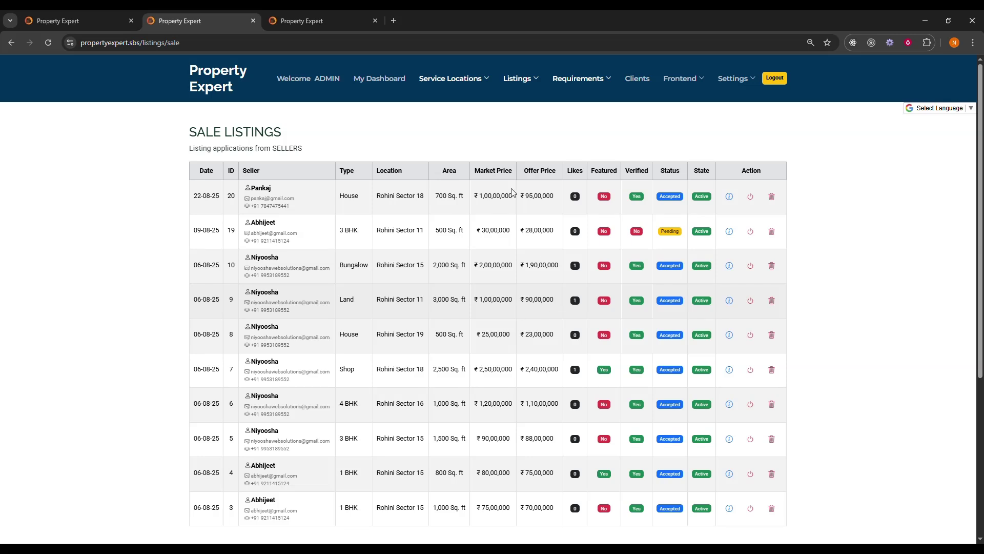
pyautogui.scroll(-3, 211, 311)
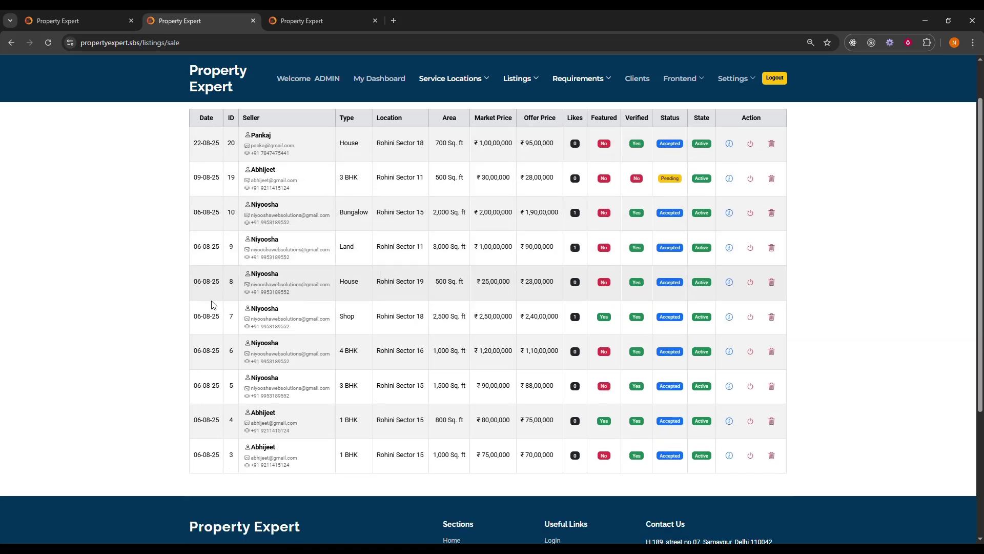
pyautogui.scroll(3, 213, 310)
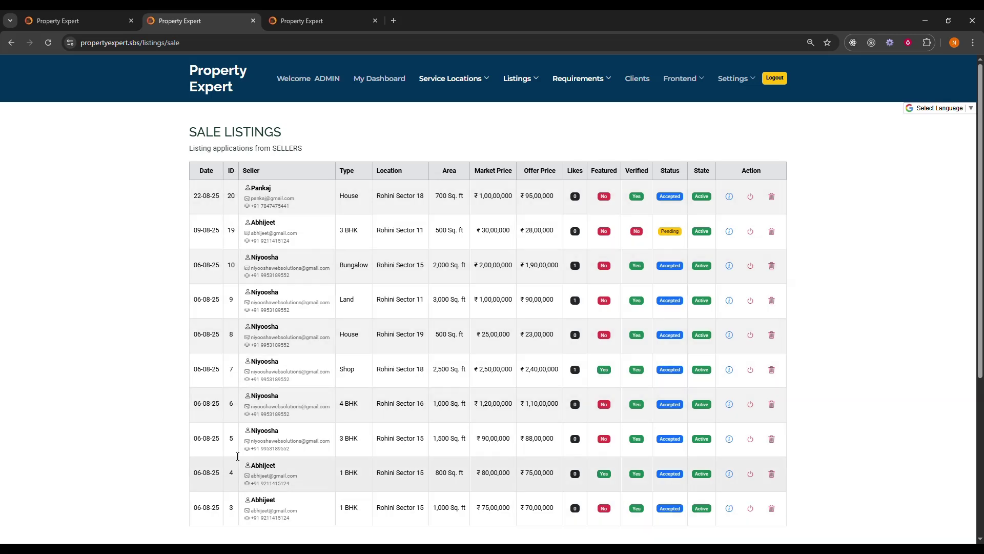
pyautogui.moveTo(243, 174); pyautogui.dragTo(261, 172)
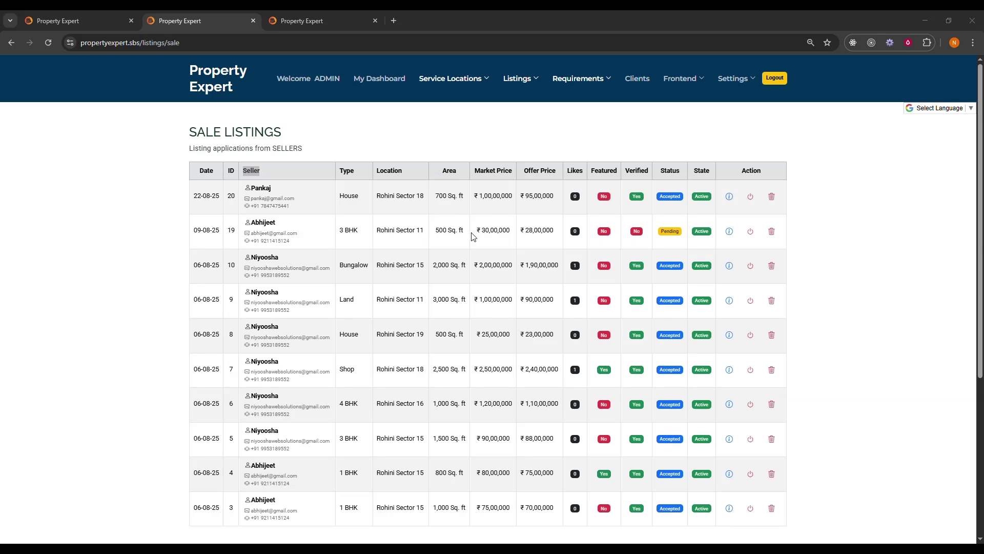
# Step: Try the phone link of the seller on listing ID 20 and decline opening WhatsApp
pyautogui.click(549, 132)
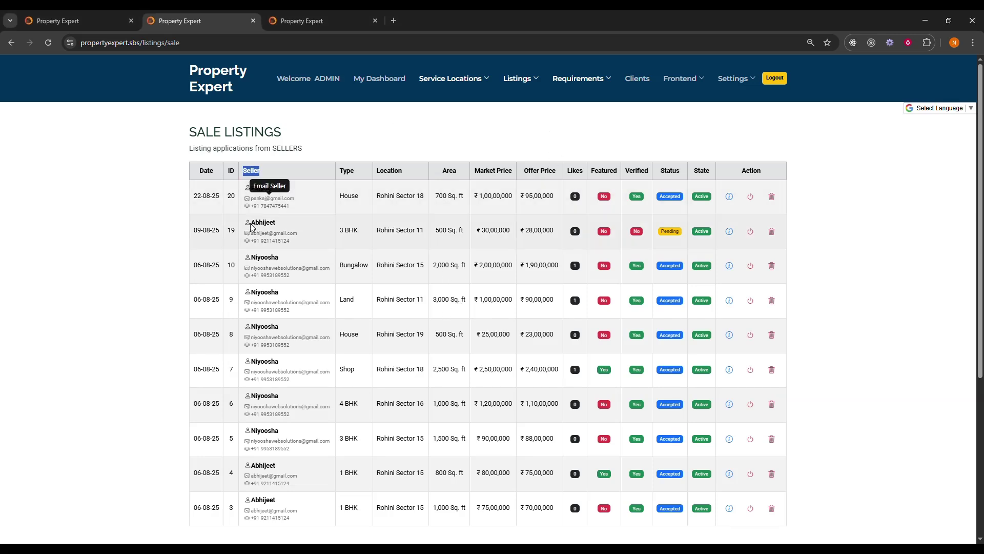
pyautogui.click(281, 210)
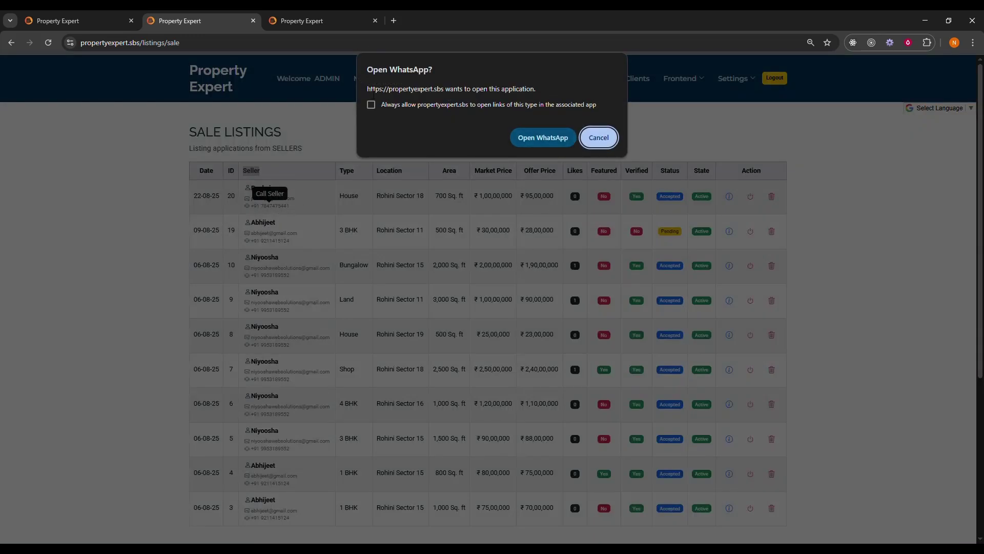
pyautogui.click(598, 137)
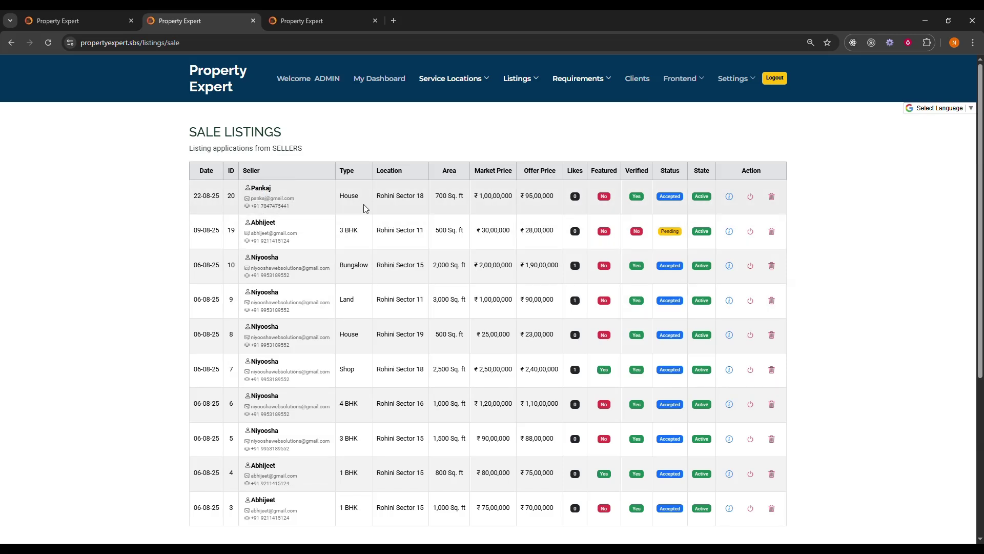
# Step: Examine the property type, location, area, prices and likes in the Sale Listings table, focusing on listing ID 20
pyautogui.moveTo(357, 175); pyautogui.dragTo(339, 172)
pyautogui.moveTo(340, 197); pyautogui.dragTo(363, 231)
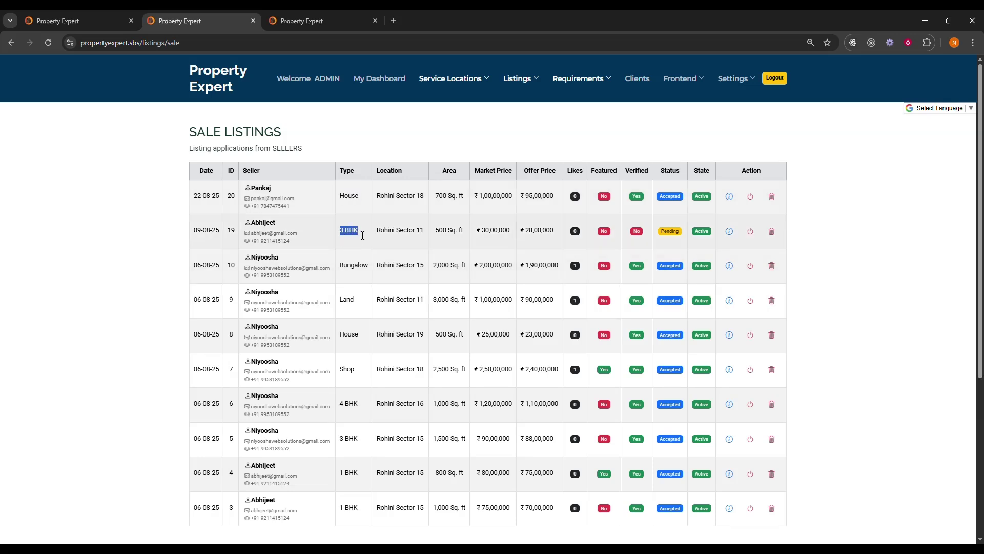
pyautogui.moveTo(377, 197); pyautogui.dragTo(474, 199)
pyautogui.moveTo(555, 197); pyautogui.dragTo(526, 199)
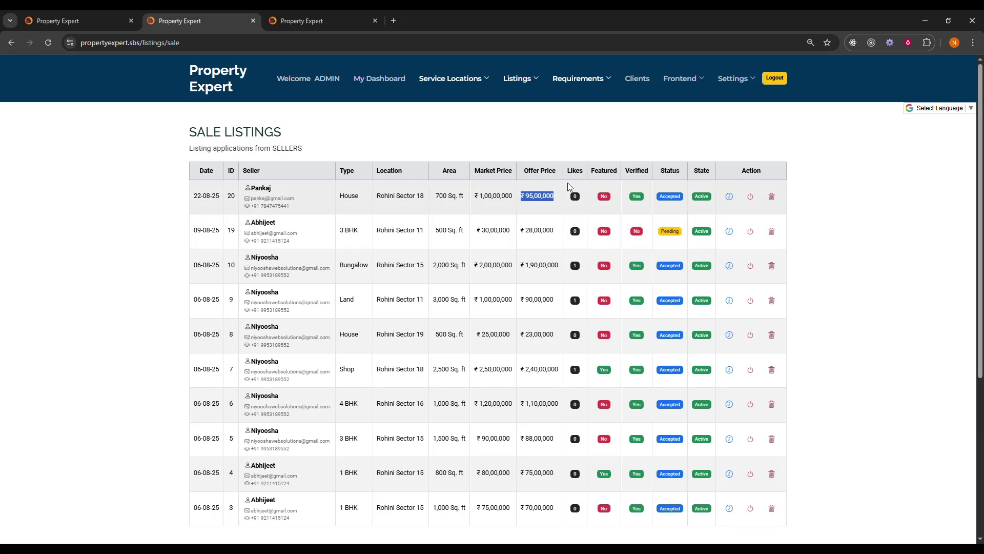
pyautogui.moveTo(580, 200)
# Step: Close the old properties page, reopen the frontend Properties page and view the 2 BHK rental's details
pyautogui.click(697, 80)
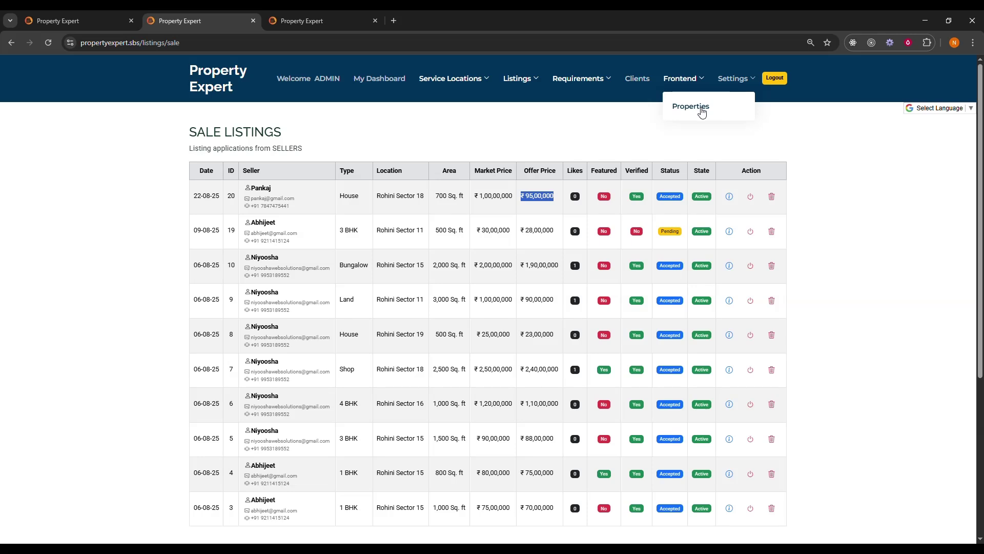
pyautogui.click(375, 21)
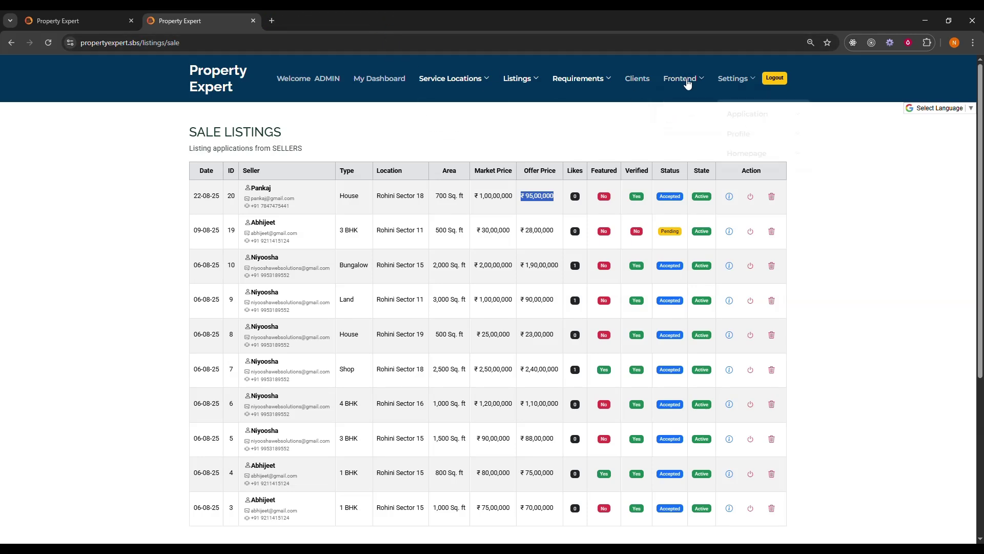
pyautogui.click(685, 104)
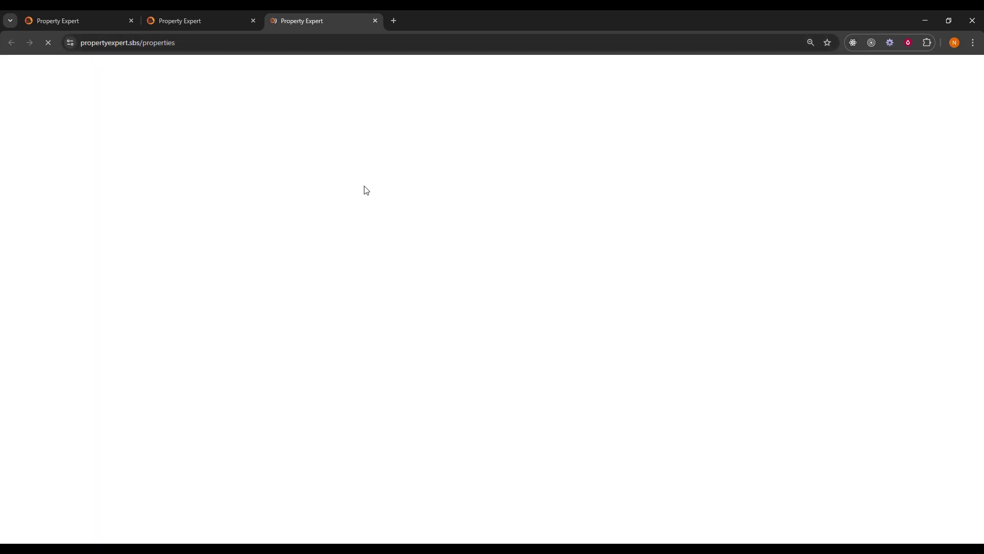
pyautogui.scroll(-1, 339, 255)
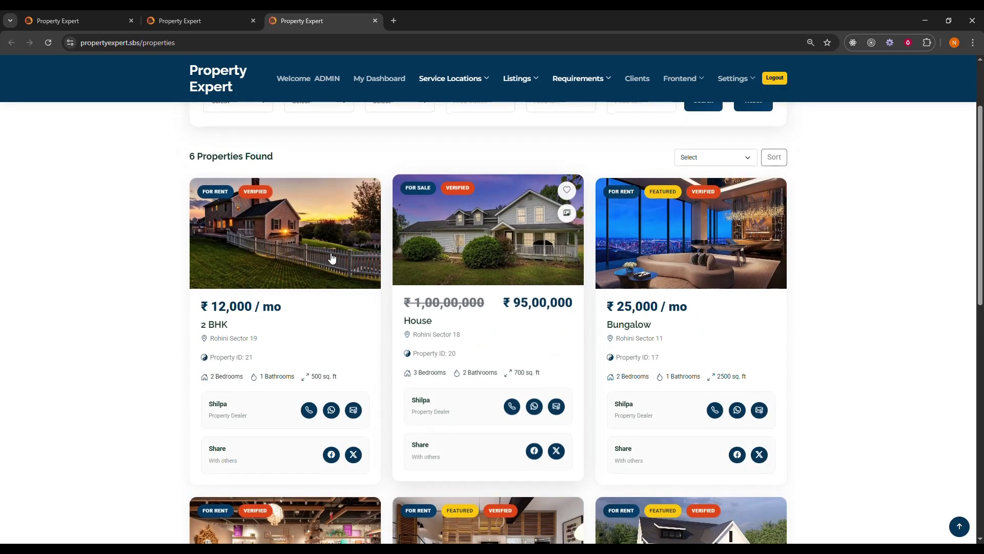
pyautogui.click(320, 267)
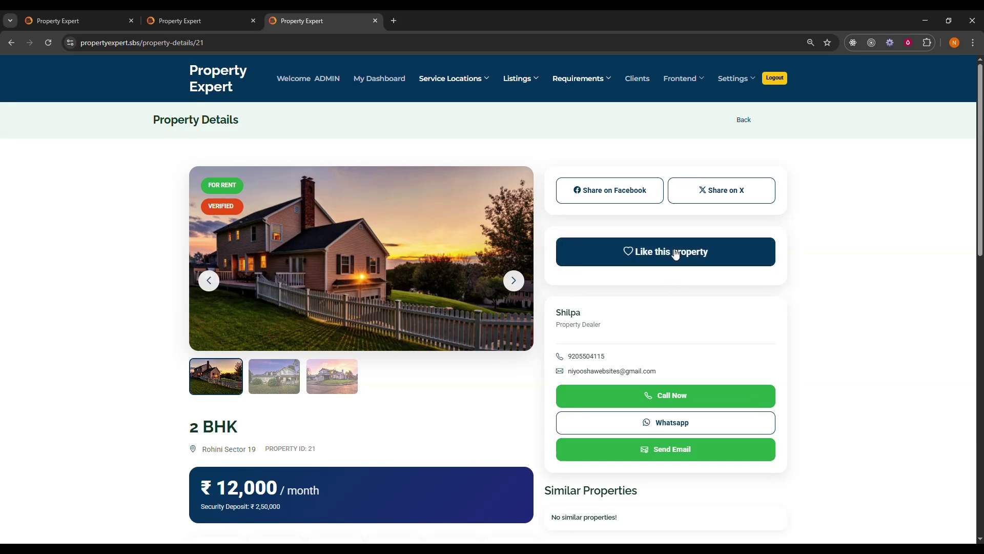
# Step: Return to the sale listings and examine the Bungalow listing's type, seller and likes
pyautogui.click(183, 23)
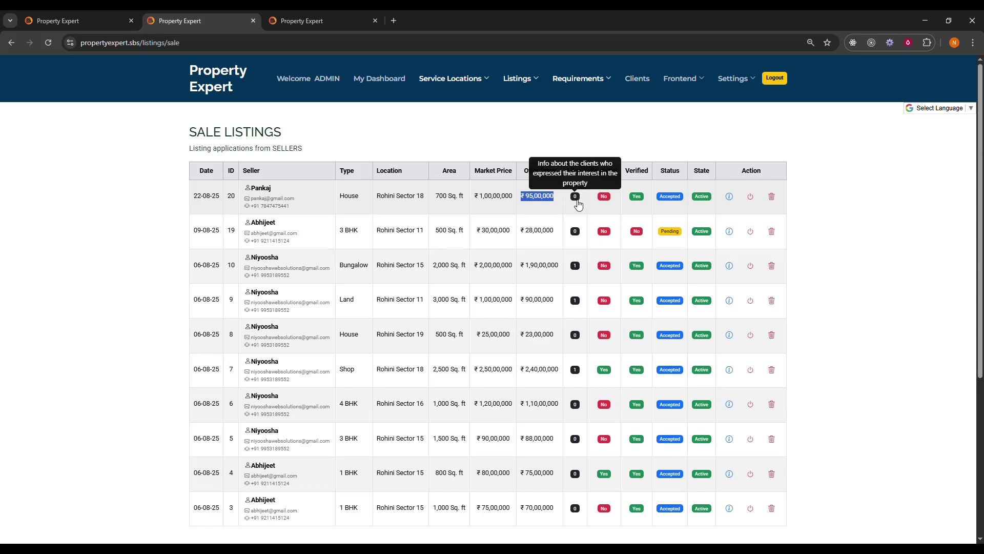
pyautogui.scroll(-1, 359, 256)
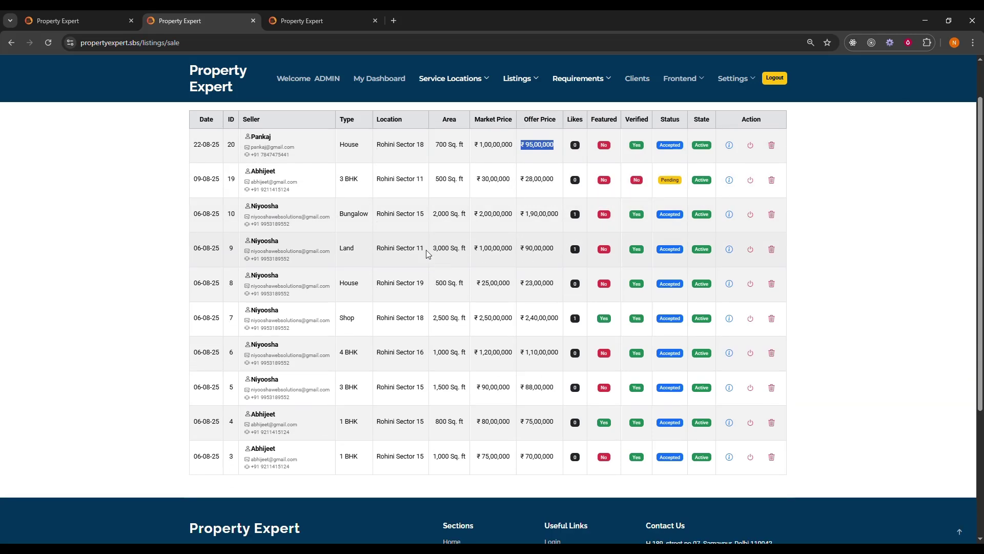
pyautogui.doubleClick(356, 216)
pyautogui.doubleClick(265, 205)
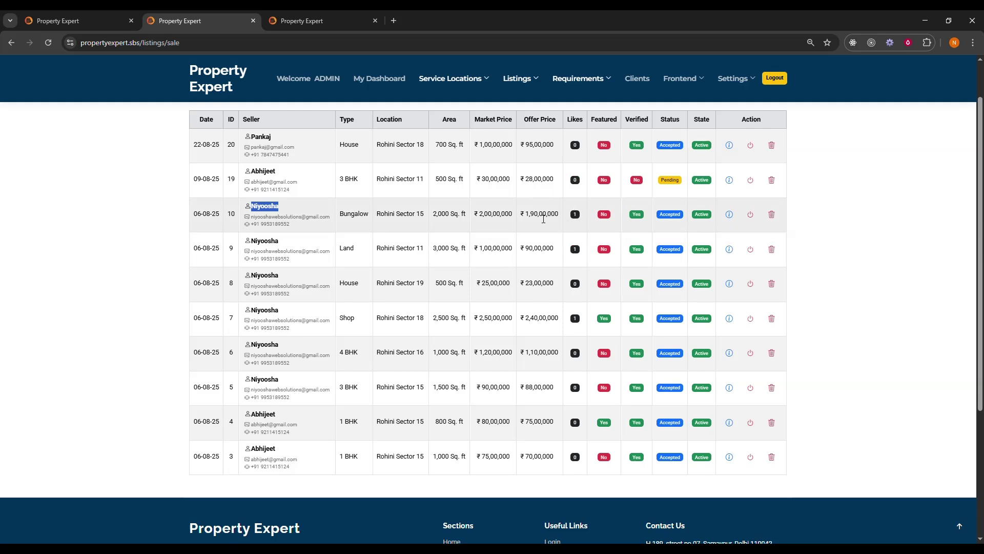
pyautogui.moveTo(577, 217)
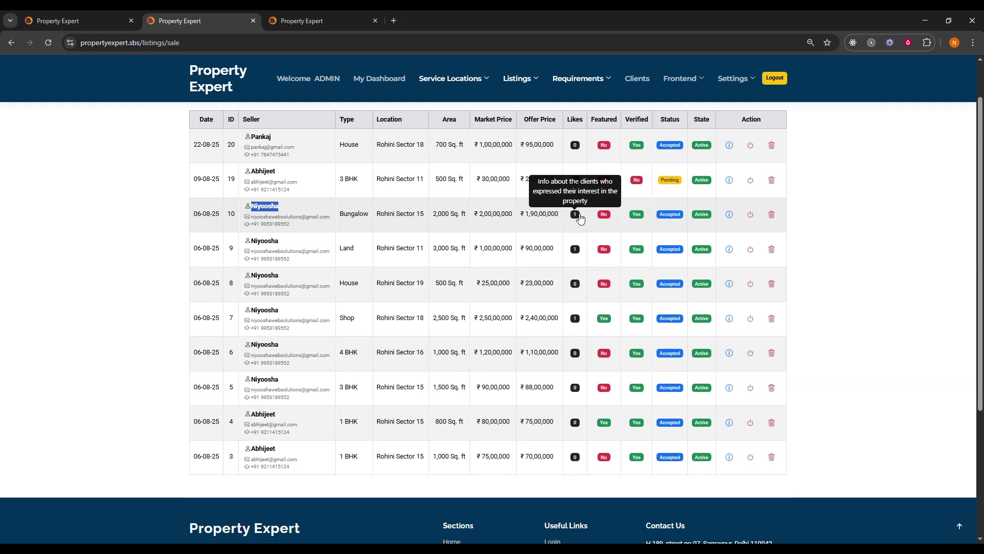
# Step: Show the clients who liked the Land listing with ID 9 and highlight the interested client's name
pyautogui.scroll(1, 450, 254)
pyautogui.scroll(2, 450, 253)
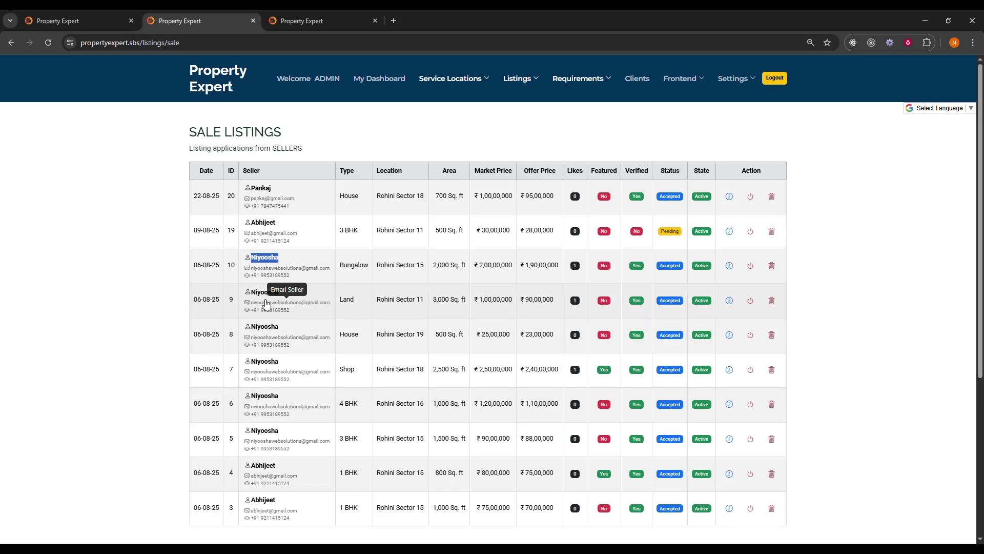
pyautogui.click(578, 302)
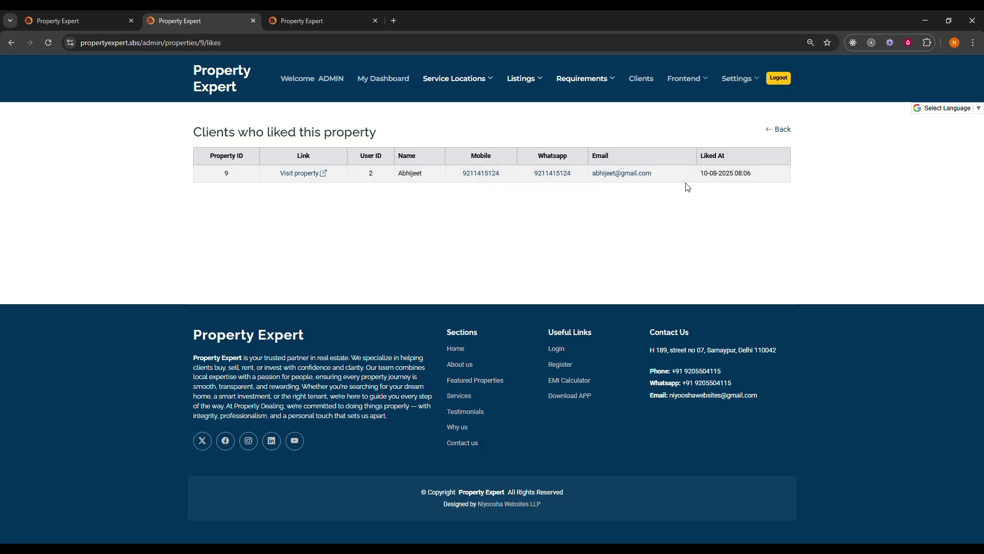
pyautogui.doubleClick(405, 173)
# Step: Go back to the seller listings and highlight the Land listing's type, location and area
pyautogui.moveTo(453, 82)
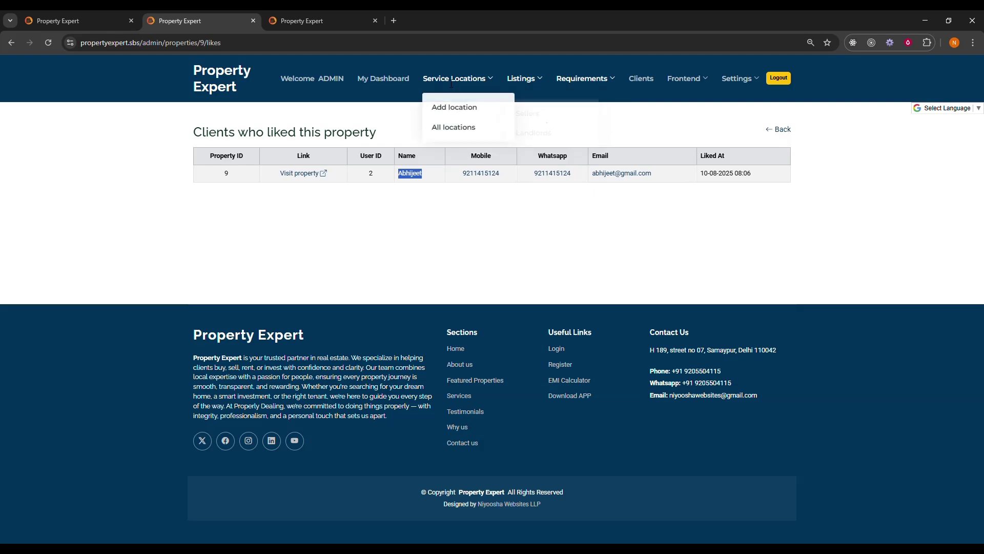
pyautogui.moveTo(523, 82)
pyautogui.click(525, 106)
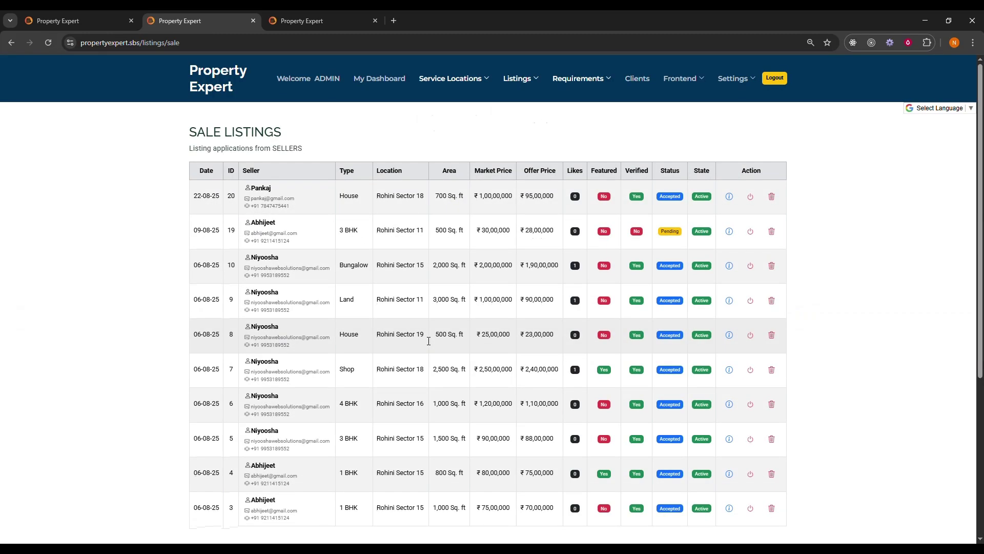
pyautogui.scroll(-1, 427, 341)
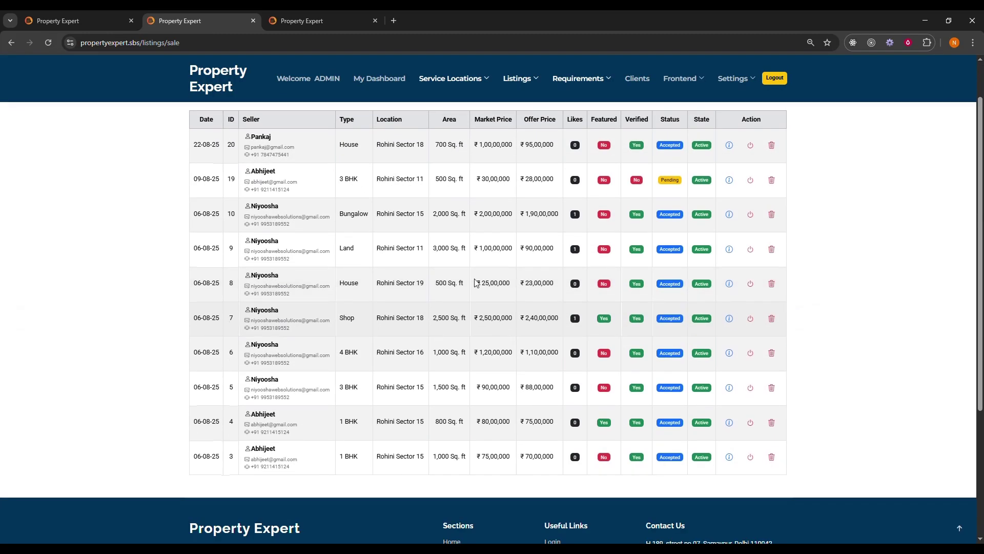
pyautogui.doubleClick(347, 252)
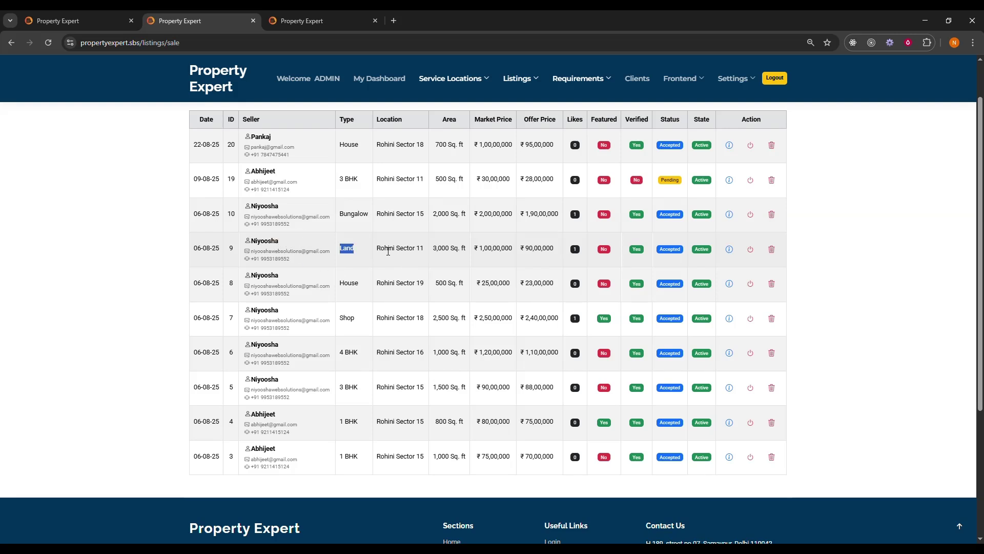
pyautogui.moveTo(377, 252); pyautogui.dragTo(466, 252)
# Step: Open the Land listing's admin details page and review its photos, status controls, prices, features and seller details
pyautogui.click(732, 253)
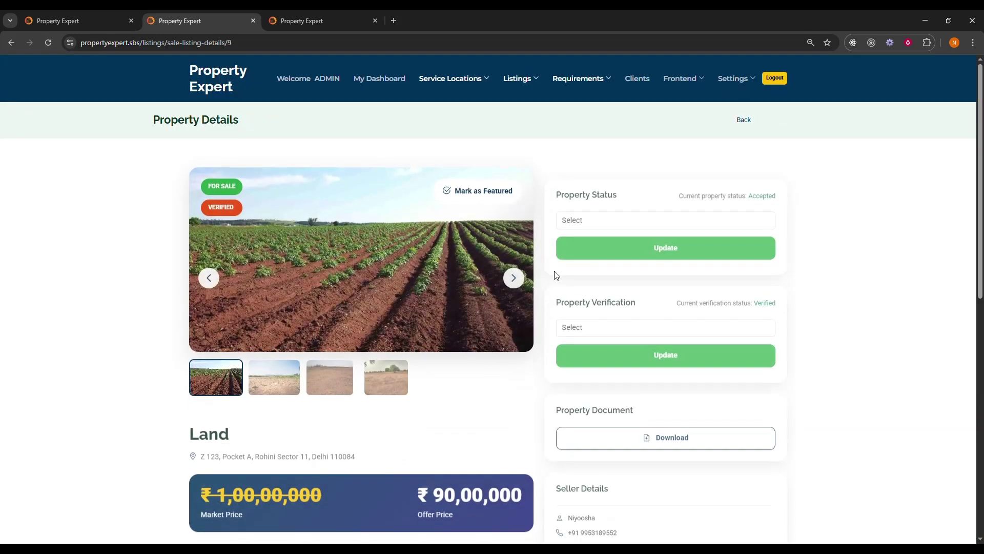
pyautogui.scroll(-4, 538, 297)
pyautogui.scroll(4, 533, 297)
pyautogui.scroll(1, 533, 297)
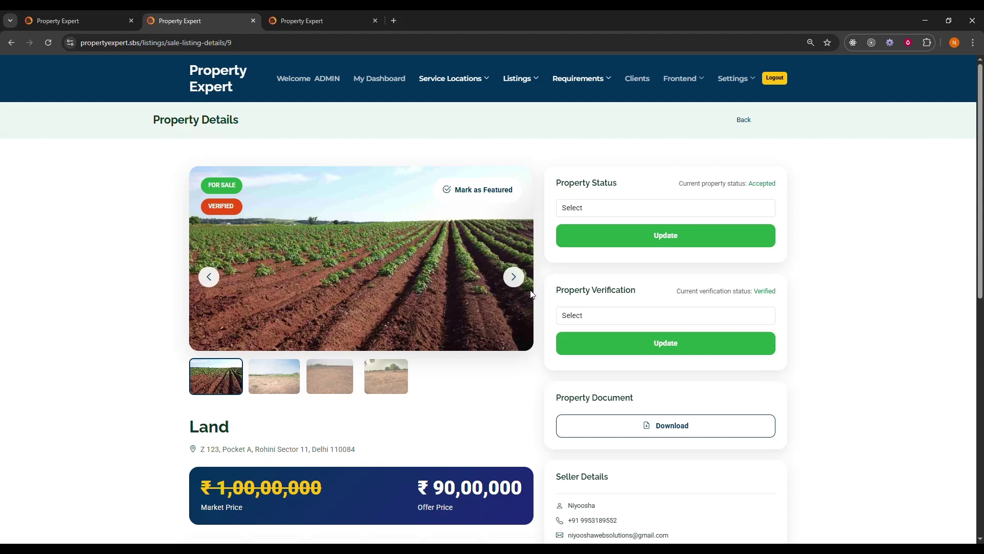
pyautogui.scroll(-5, 531, 293)
pyautogui.scroll(4, 532, 293)
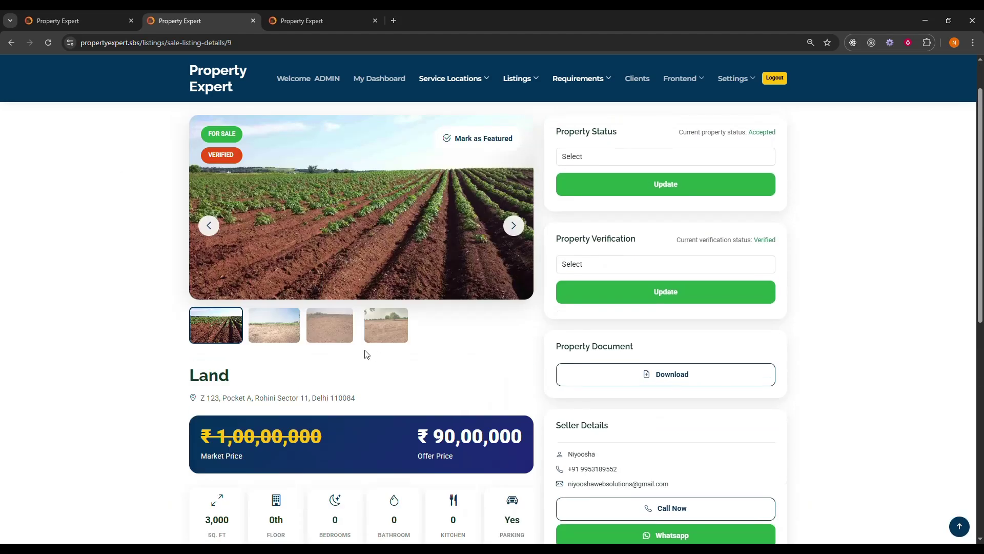
pyautogui.scroll(1, 366, 354)
# Step: Return from the Land property's details to the seller listings and scan the whole table
pyautogui.moveTo(458, 86)
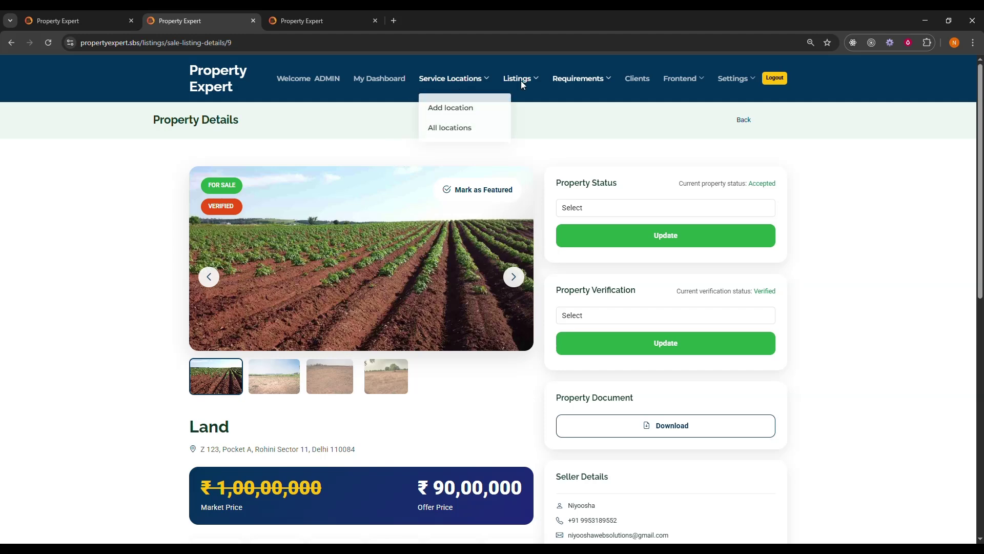
pyautogui.moveTo(518, 80)
pyautogui.click(531, 111)
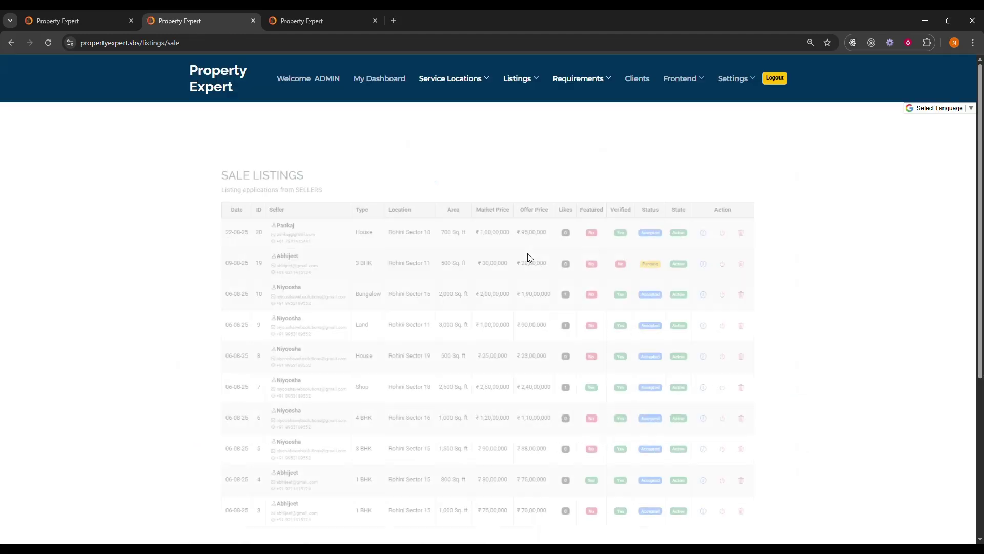
pyautogui.scroll(-4, 534, 258)
pyautogui.scroll(4, 357, 313)
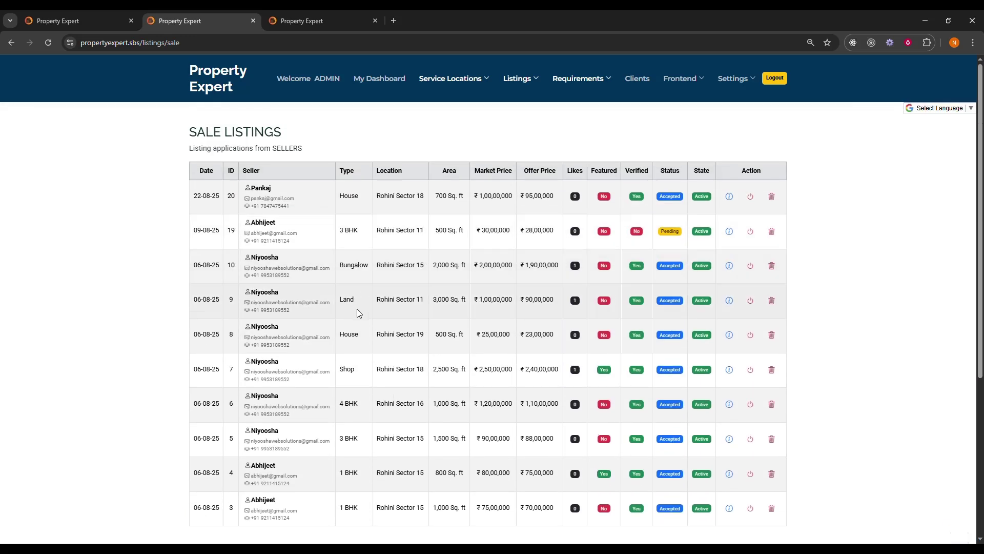
# Step: Reopen the list of clients who liked the Land listing and highlight the date and time of the like
pyautogui.moveTo(577, 304)
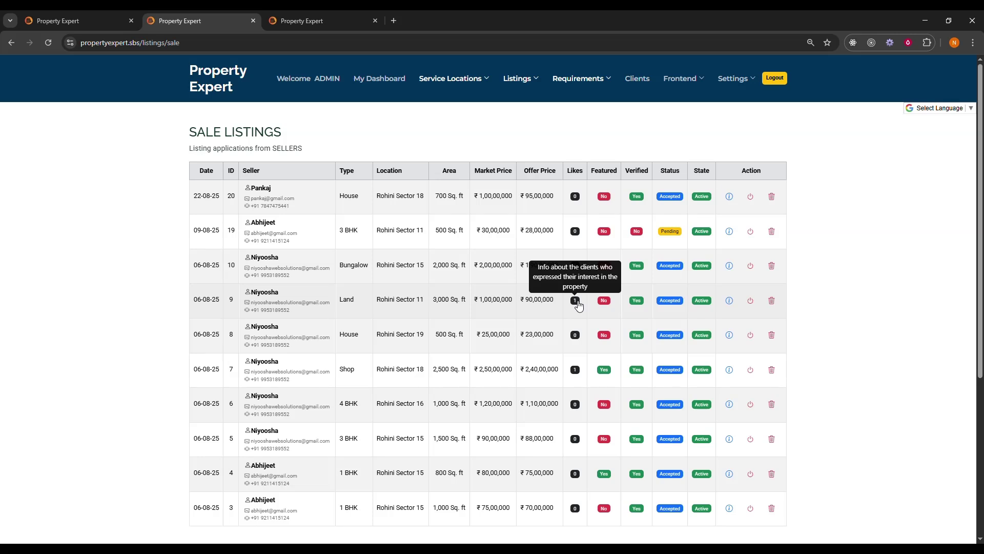
pyautogui.click(576, 302)
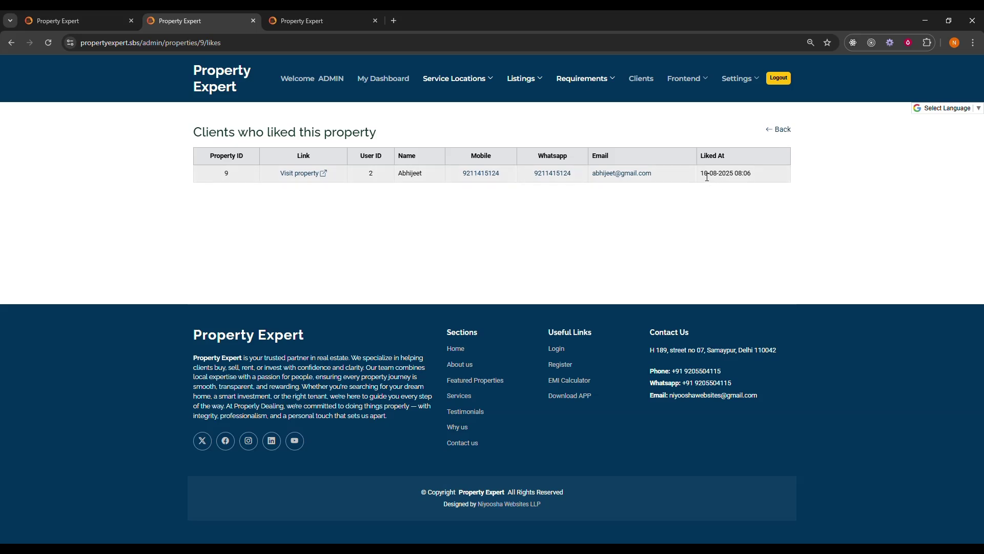
pyautogui.moveTo(708, 176); pyautogui.dragTo(749, 176)
pyautogui.moveTo(735, 176); pyautogui.dragTo(762, 177)
# Step: Visit the liked property's public page and review its prices, features, description and dealer contact options
pyautogui.click(310, 178)
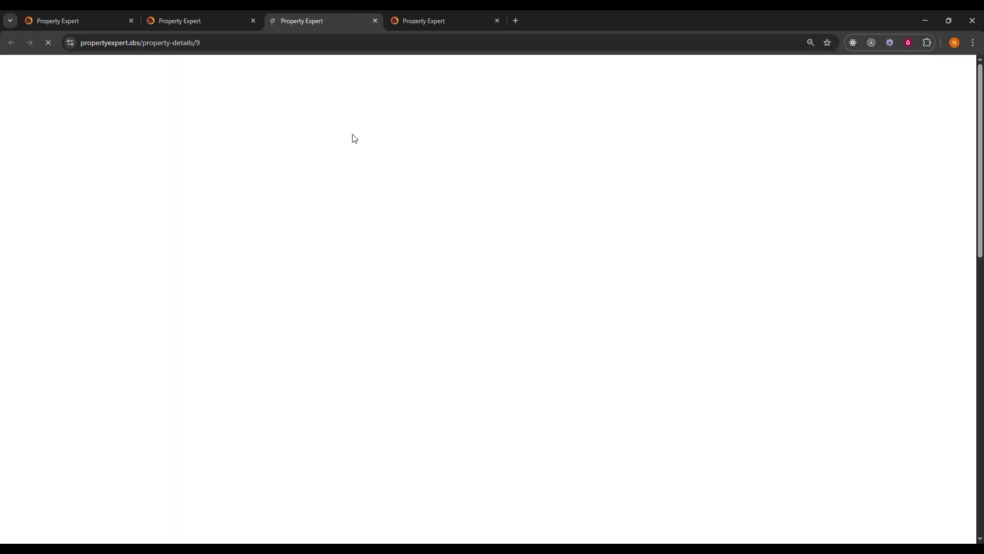
pyautogui.scroll(-4, 515, 336)
pyautogui.scroll(3, 515, 336)
pyautogui.scroll(-6, 514, 337)
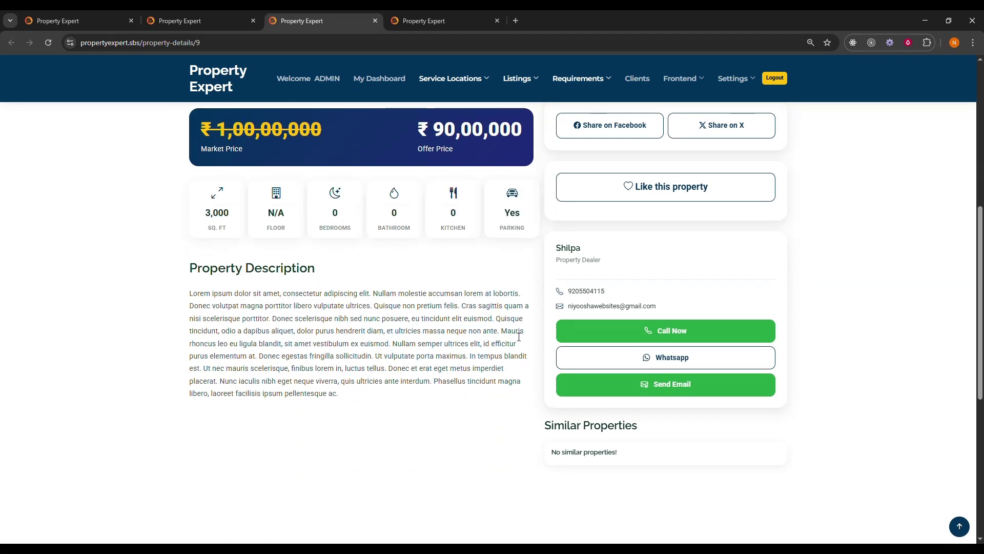
# Step: Close the public property page and likes list tabs, return to the seller sale listings, and scan the whole table
pyautogui.scroll(7, 358, 100)
pyautogui.click(202, 19)
pyautogui.click(375, 21)
pyautogui.click(375, 20)
pyautogui.moveTo(481, 90)
pyautogui.moveTo(524, 83)
pyautogui.click(527, 105)
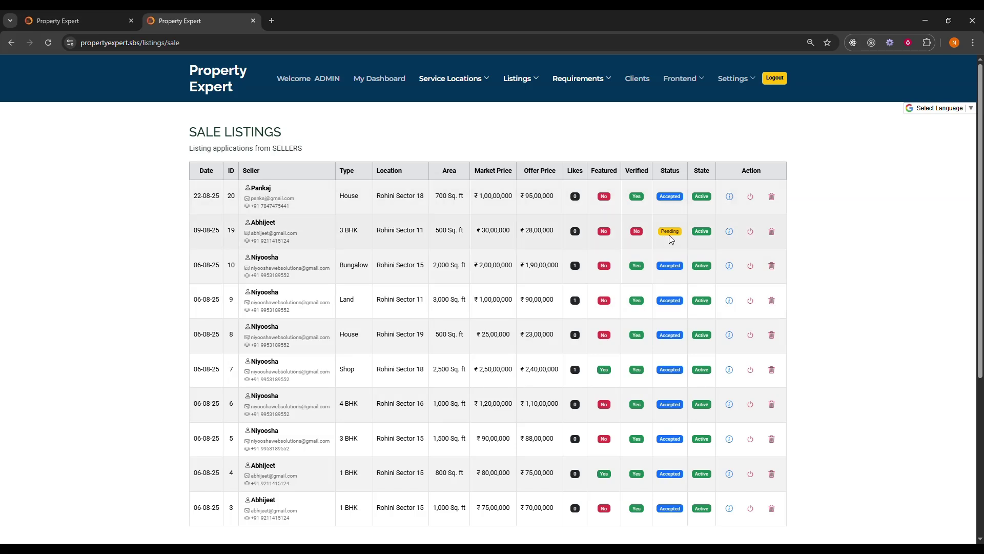
pyautogui.scroll(-1, 427, 383)
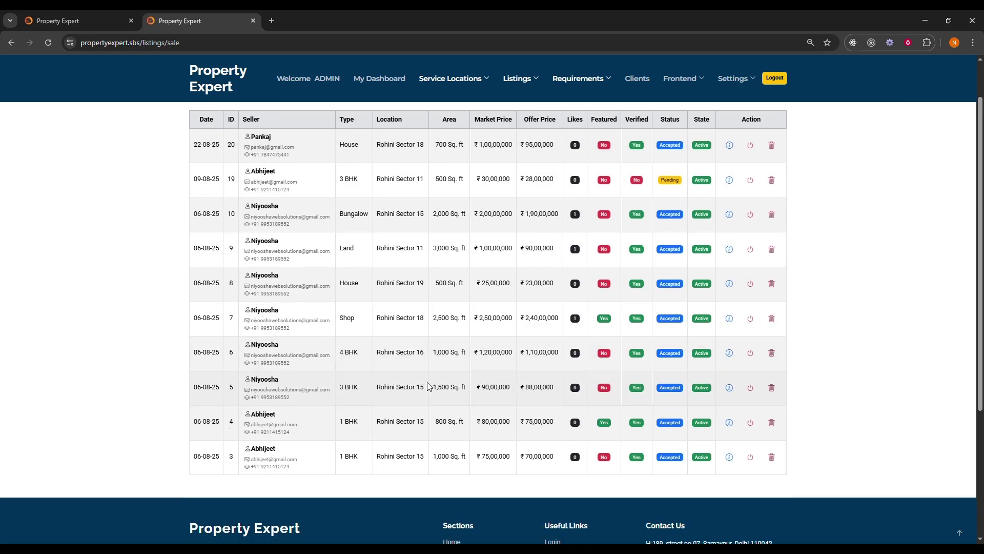
pyautogui.scroll(1, 417, 371)
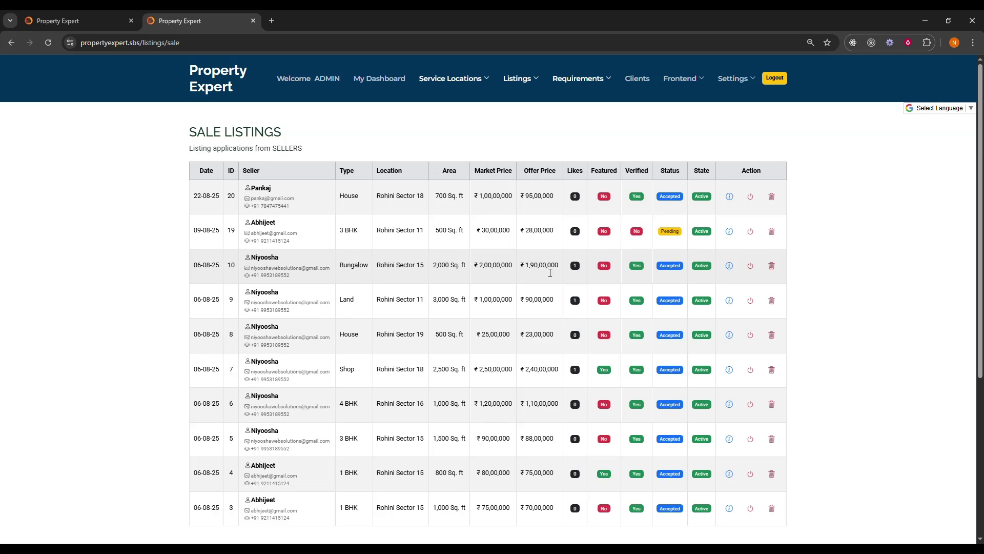
# Step: View the clients who liked the Bungalow listing, and return to the sale listings
pyautogui.click(577, 267)
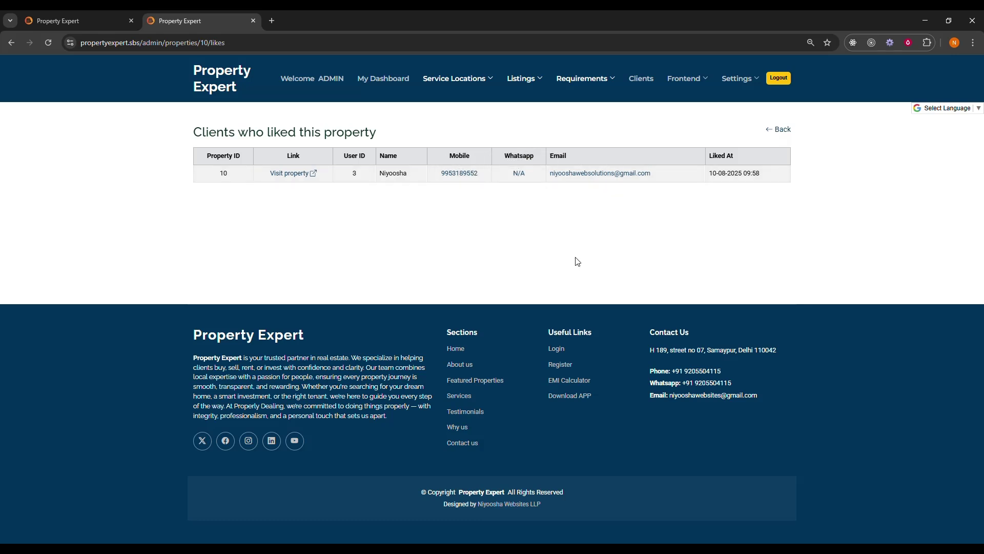
pyautogui.moveTo(518, 87)
pyautogui.click(525, 108)
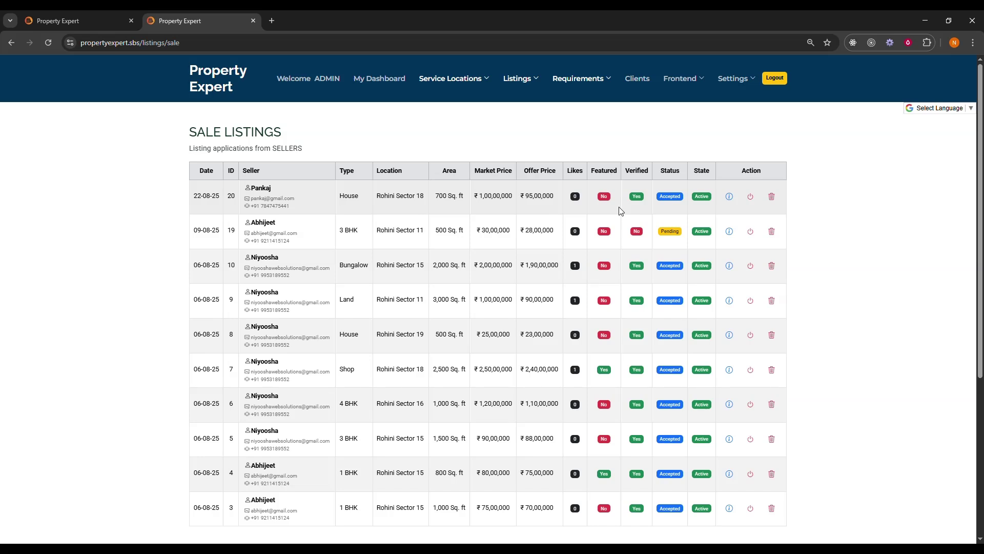
# Step: Open the public Properties page, browse its property cards, and compare them with the admin sale listings
pyautogui.click(685, 80)
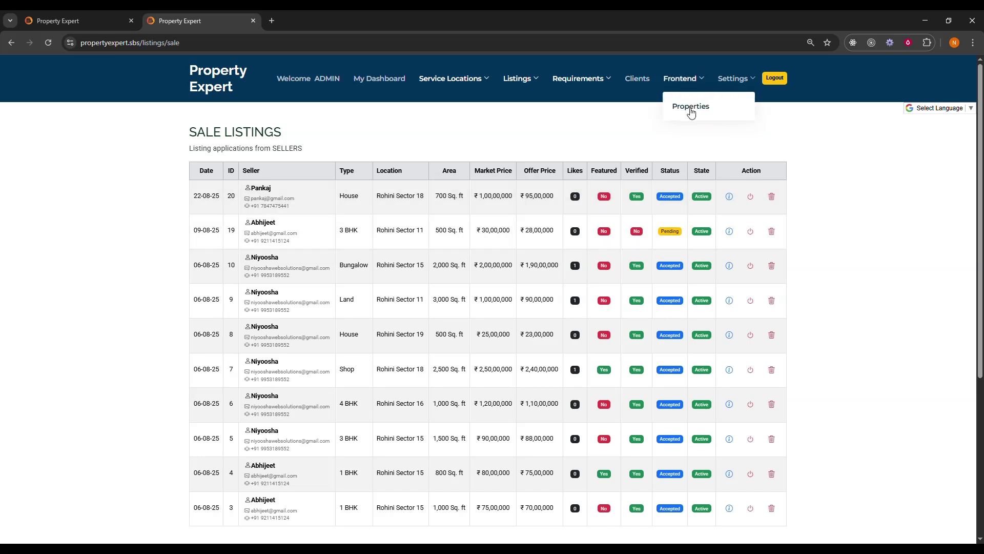
pyautogui.click(691, 109)
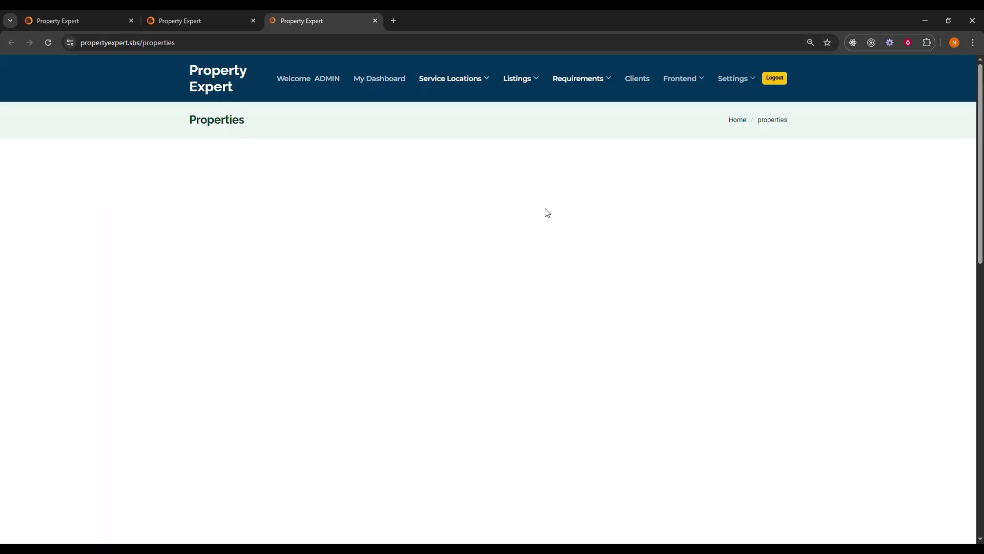
pyautogui.scroll(-1, 579, 233)
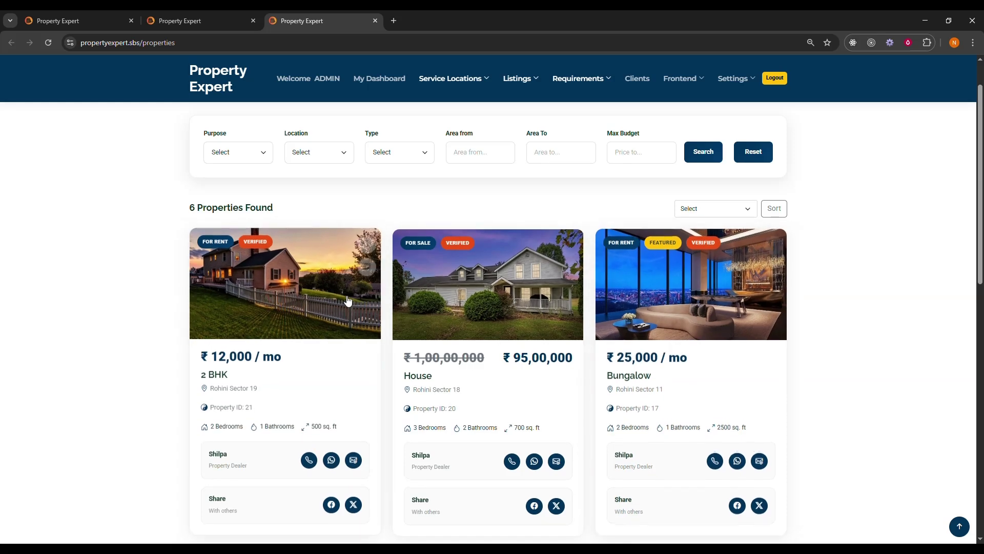
pyautogui.scroll(-1, 344, 300)
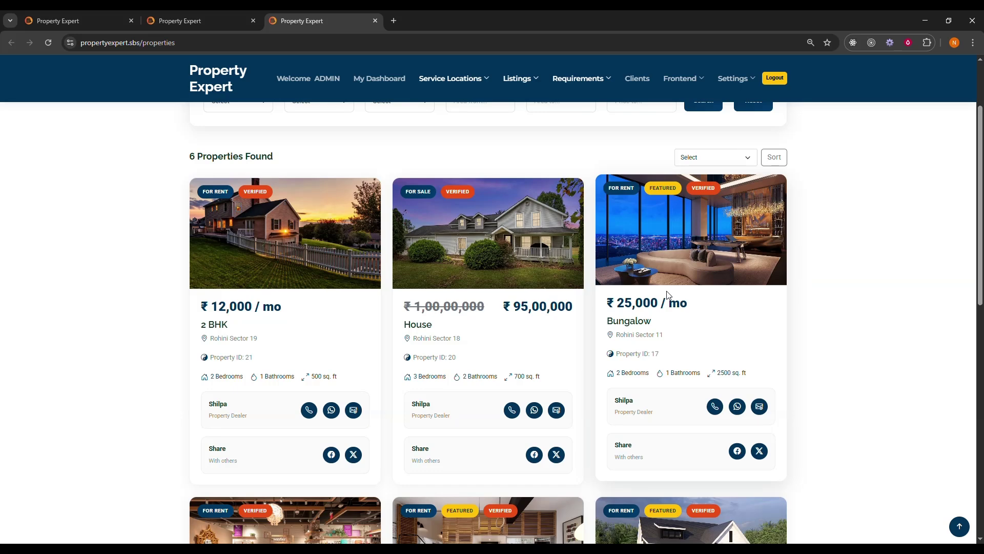
pyautogui.scroll(-5, 668, 295)
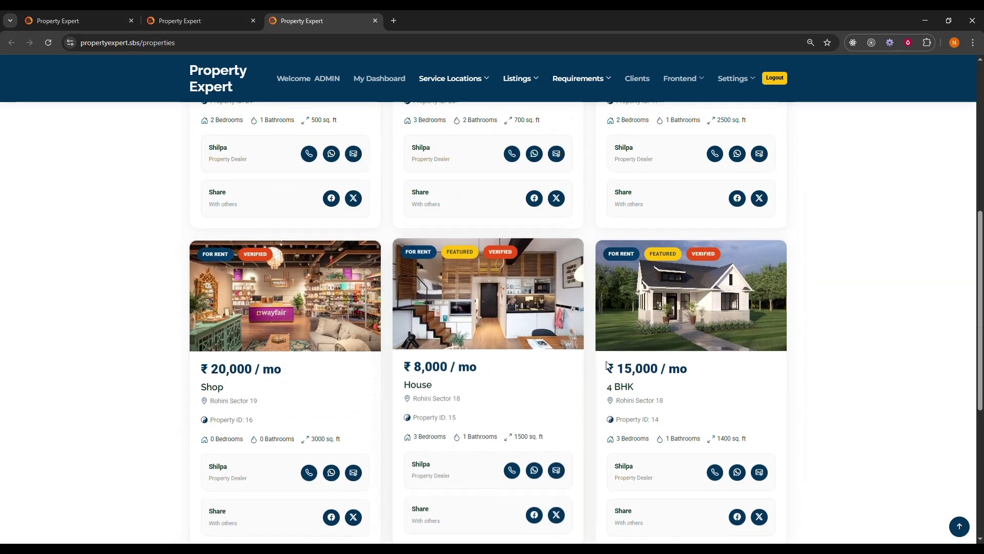
pyautogui.scroll(3, 607, 365)
pyautogui.scroll(4, 607, 362)
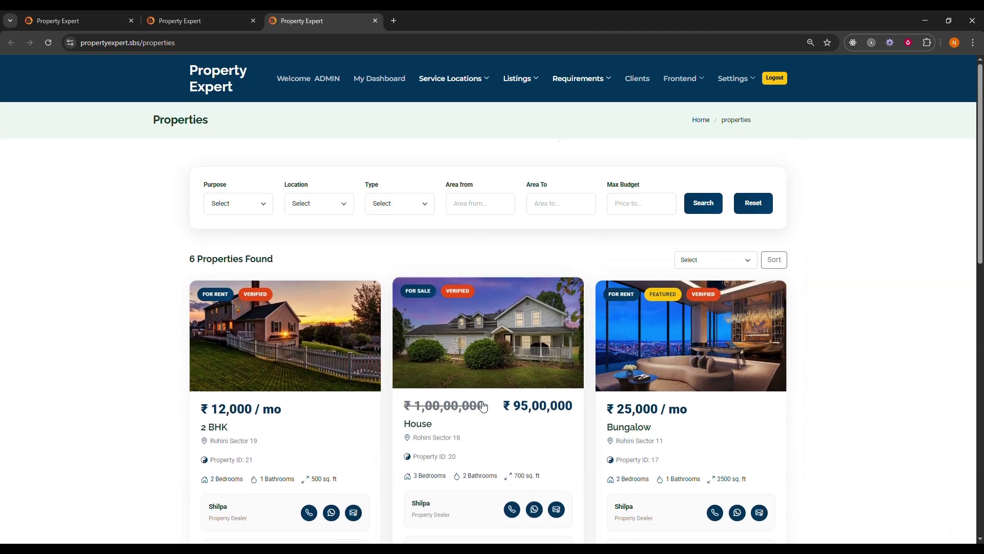
pyautogui.scroll(-5, 518, 415)
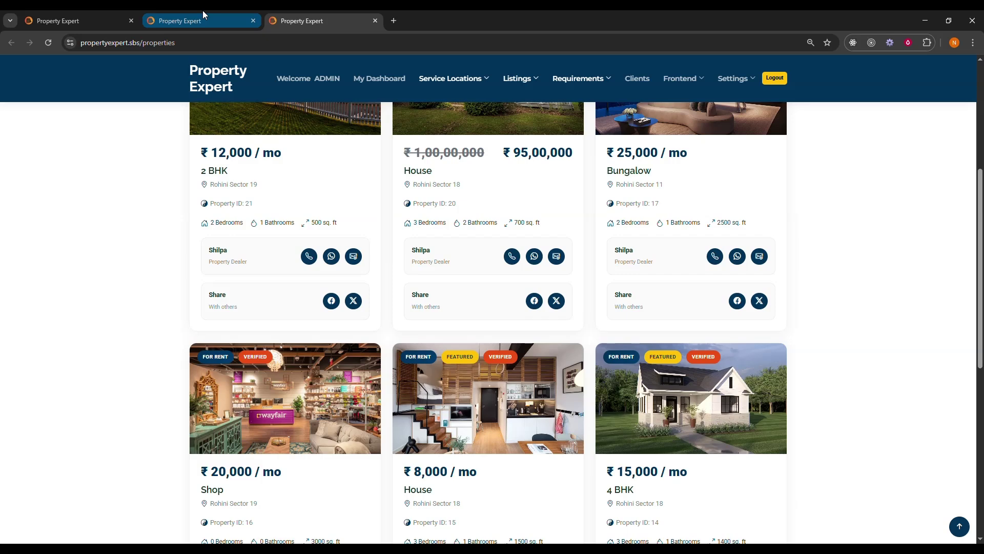
pyautogui.click(298, 21)
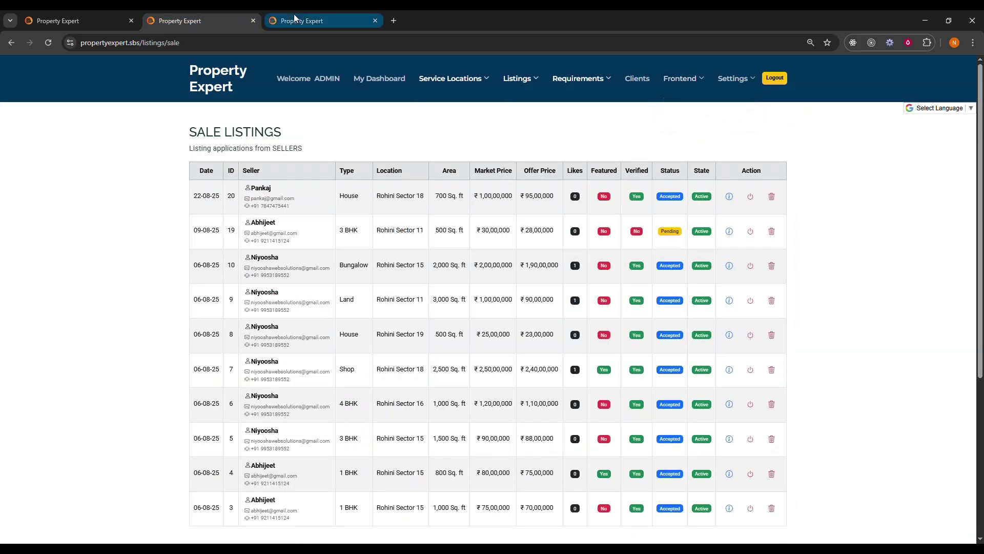
pyautogui.hotkey('alt', 'Left')
pyautogui.scroll(4, 359, 167)
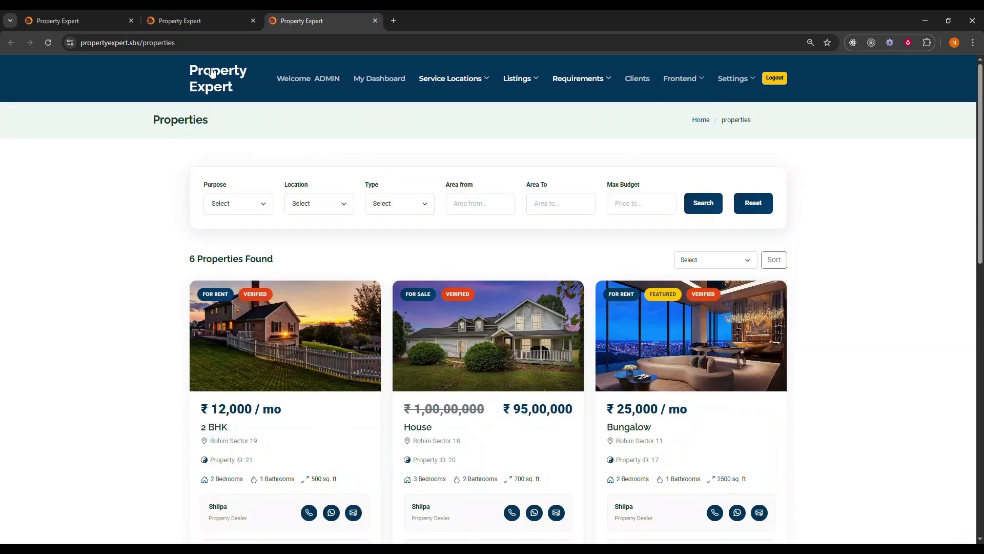
# Step: Open the public home page and examine its Featured Properties section
pyautogui.press('F5')
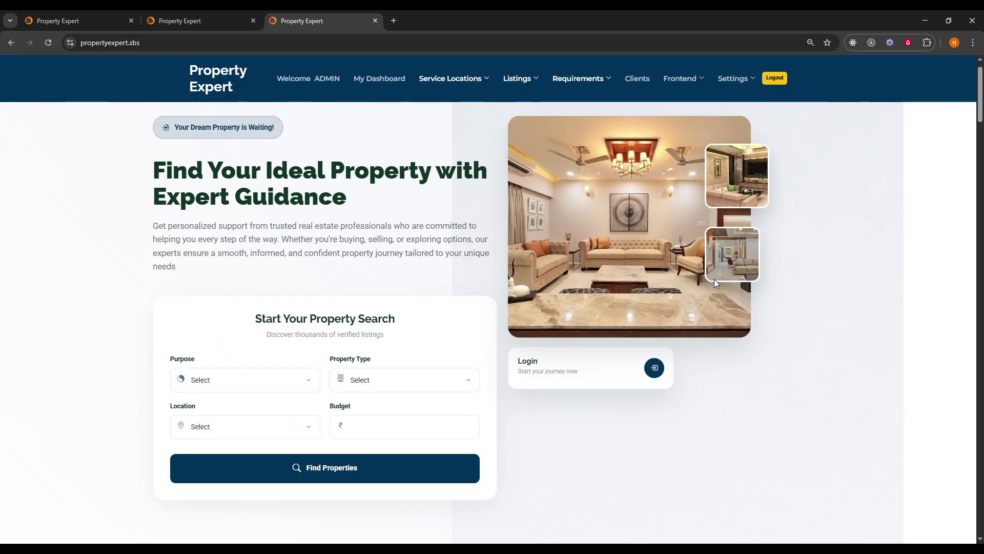
pyautogui.scroll(-15, 716, 283)
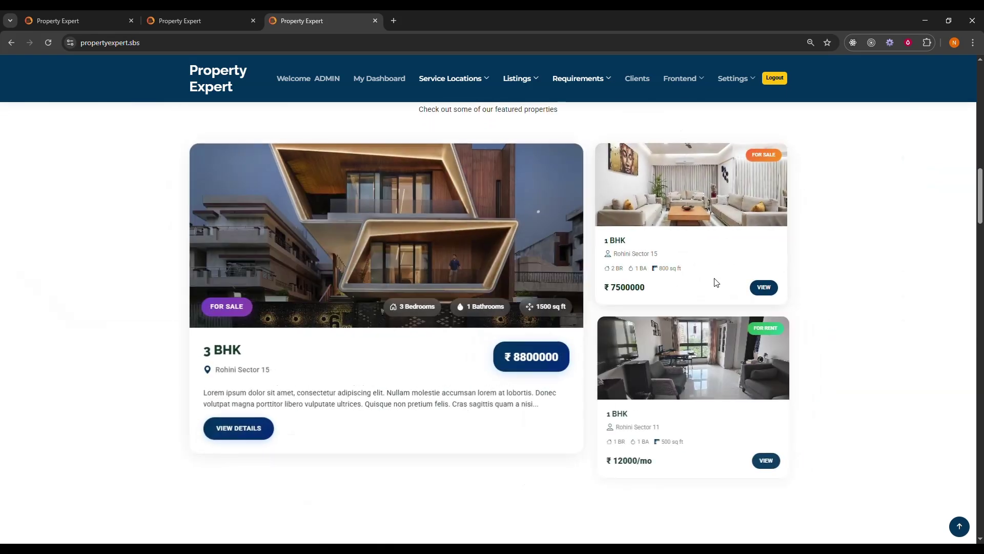
pyautogui.scroll(-2, 714, 280)
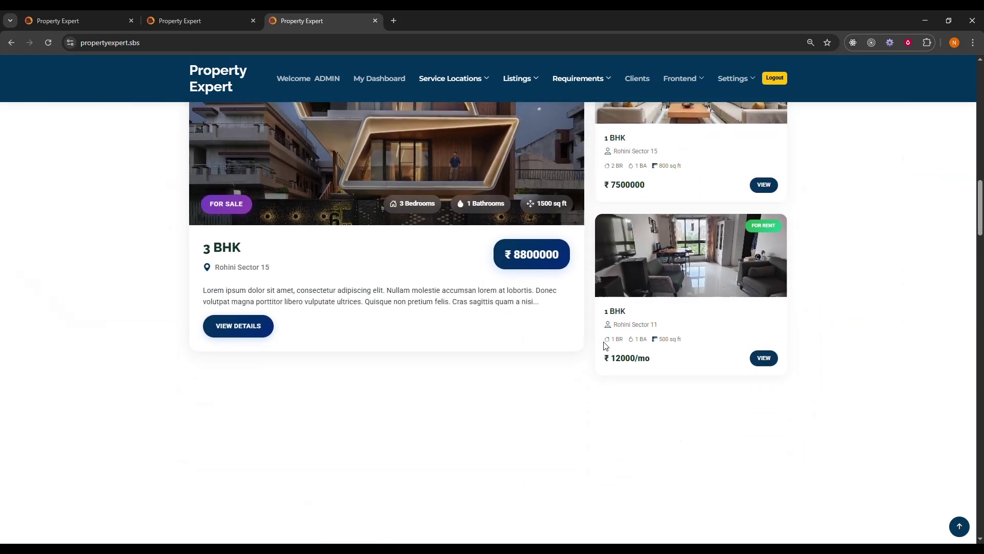
pyautogui.scroll(-3, 516, 344)
pyautogui.scroll(2, 550, 246)
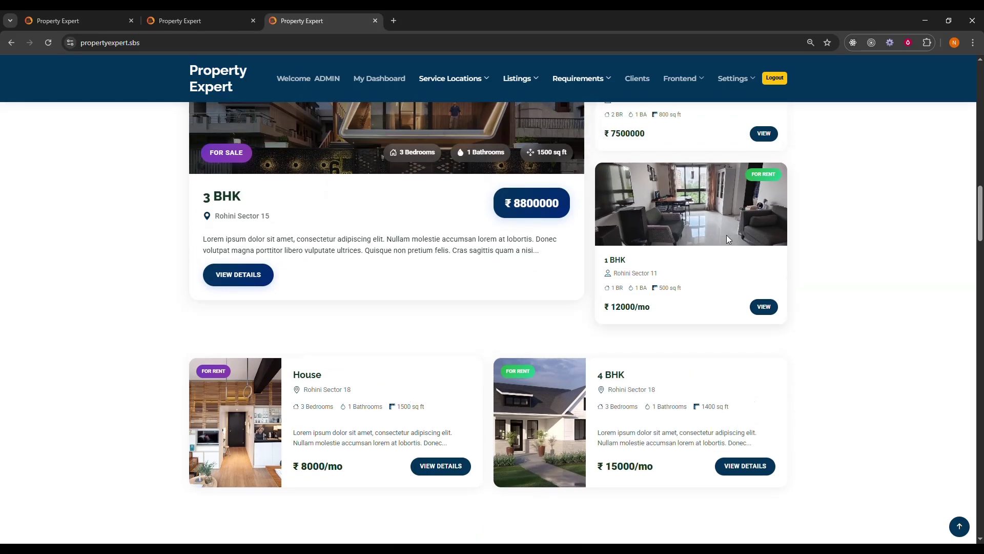
pyautogui.scroll(4, 385, 342)
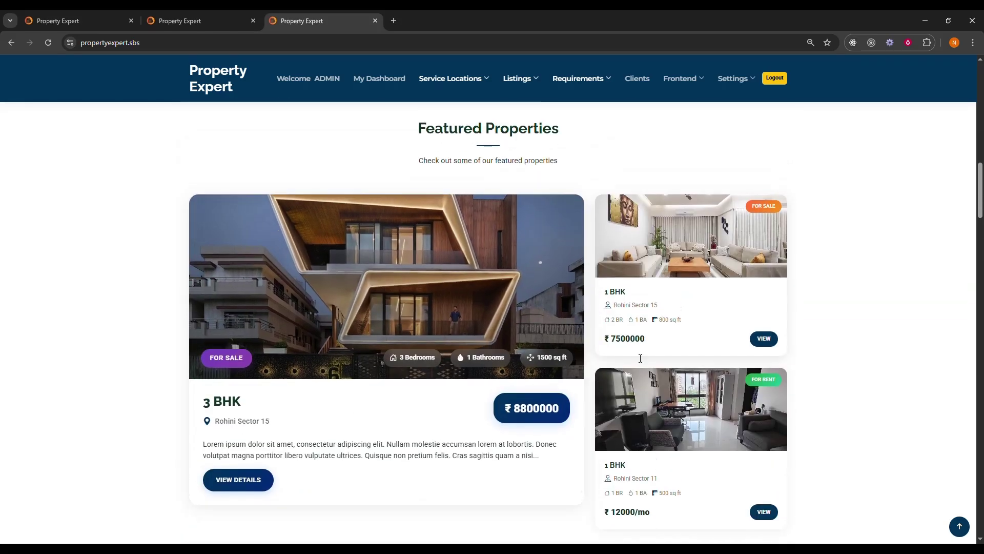
# Step: Return to the sale listings and highlight the Status and State column headings
pyautogui.click(197, 18)
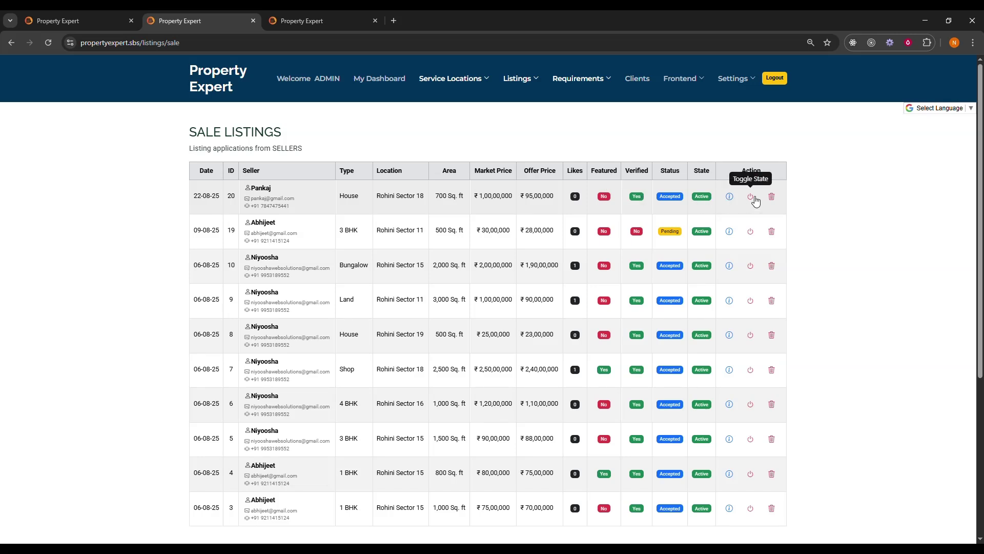
pyautogui.doubleClick(669, 174)
pyautogui.moveTo(712, 176); pyautogui.dragTo(695, 172)
pyautogui.click(709, 200)
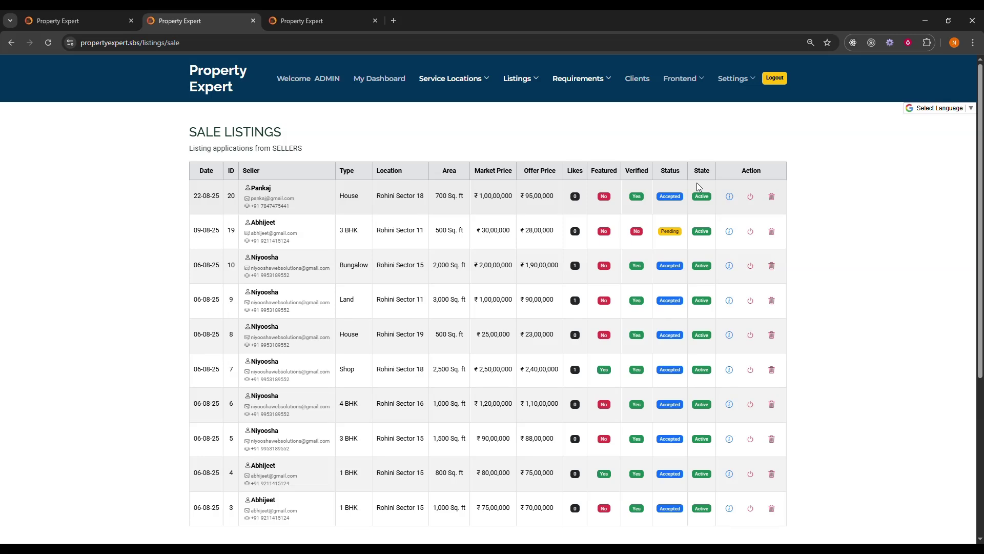
# Step: Replace the home page with the public Properties page, and return to the sale listings to check the first House's status and state
pyautogui.click(324, 18)
pyautogui.moveTo(432, 84)
pyautogui.moveTo(681, 80)
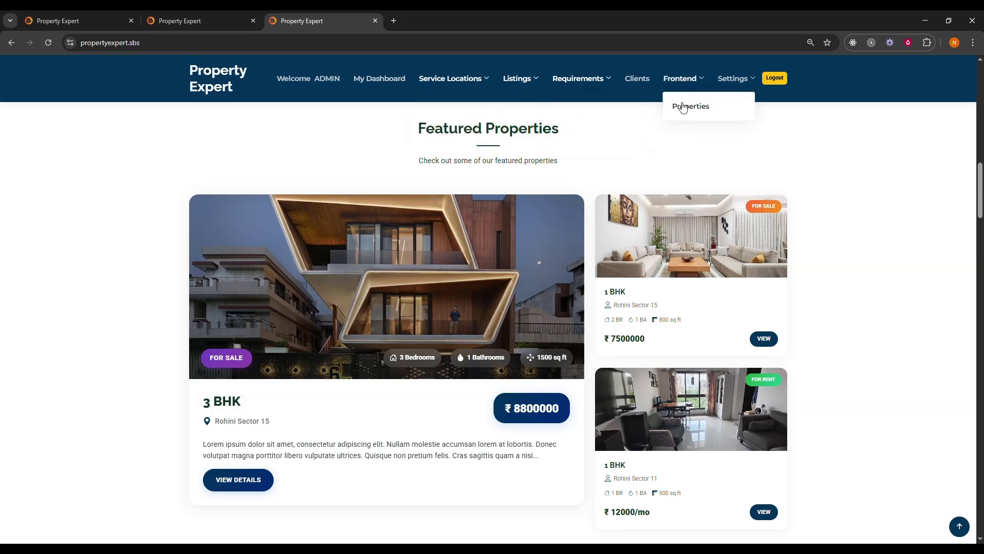
pyautogui.click(685, 104)
pyautogui.click(375, 21)
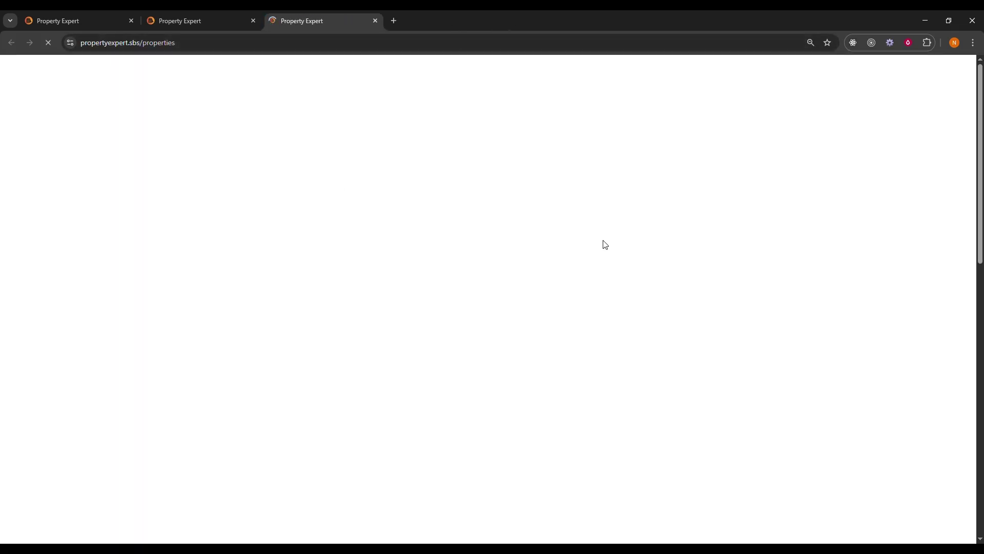
pyautogui.click(195, 20)
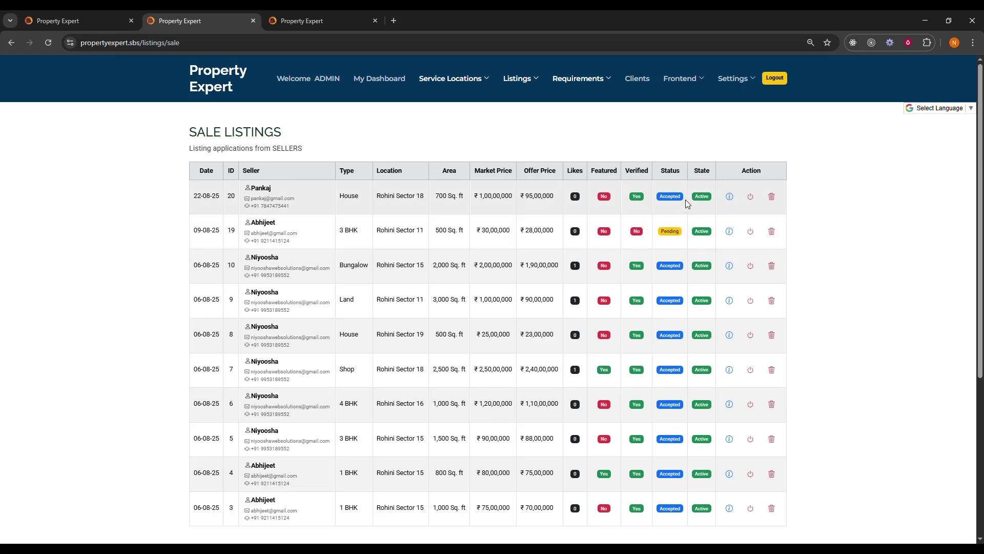
pyautogui.click(698, 197)
# Step: Highlight the Verified, Status and State headings in the sale listings, and check the public Properties page against them
pyautogui.click(293, 21)
pyautogui.click(200, 20)
pyautogui.moveTo(626, 173); pyautogui.dragTo(715, 175)
pyautogui.click(278, 13)
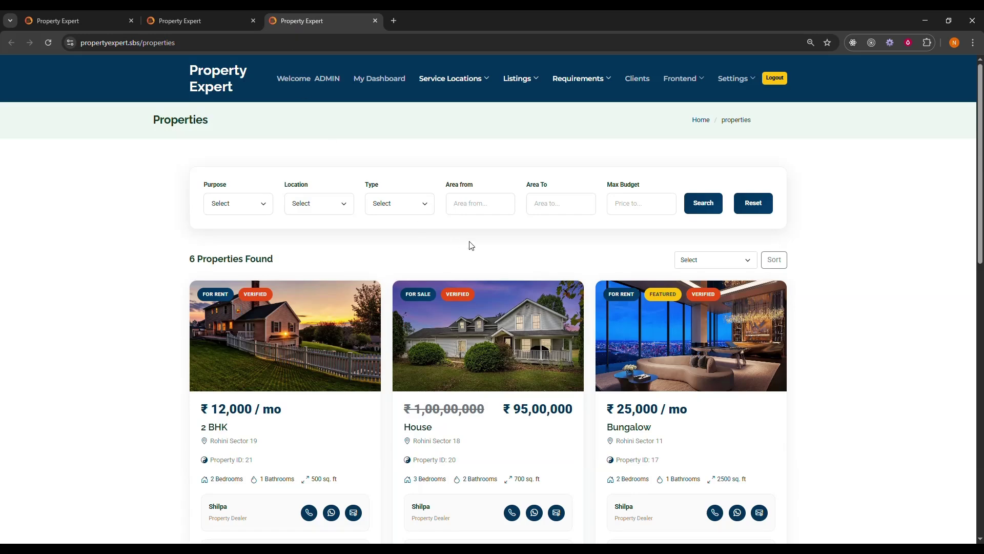
pyautogui.click(210, 14)
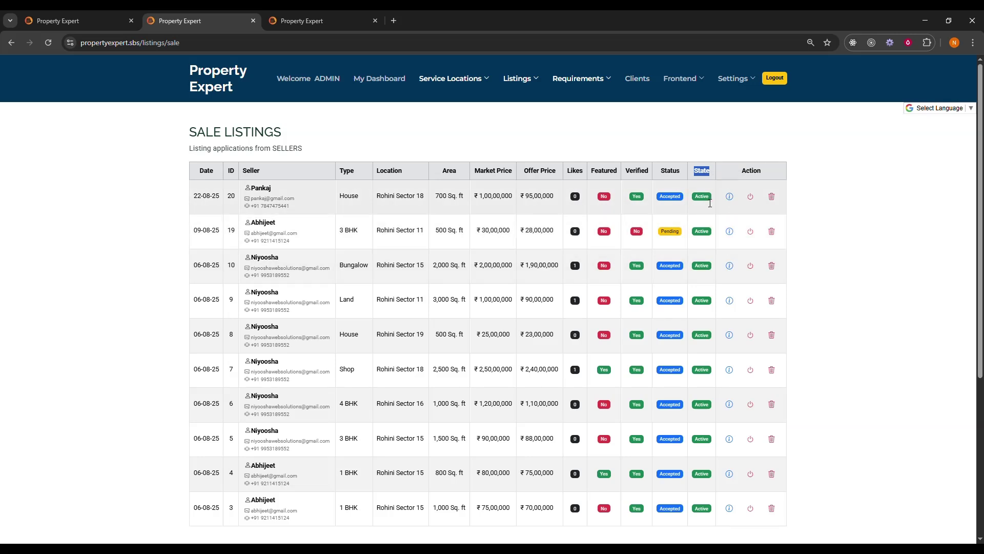
# Step: Toggle the state of the House listing with ID 20 to Inactive and back to Active
pyautogui.click(841, 195)
pyautogui.click(752, 198)
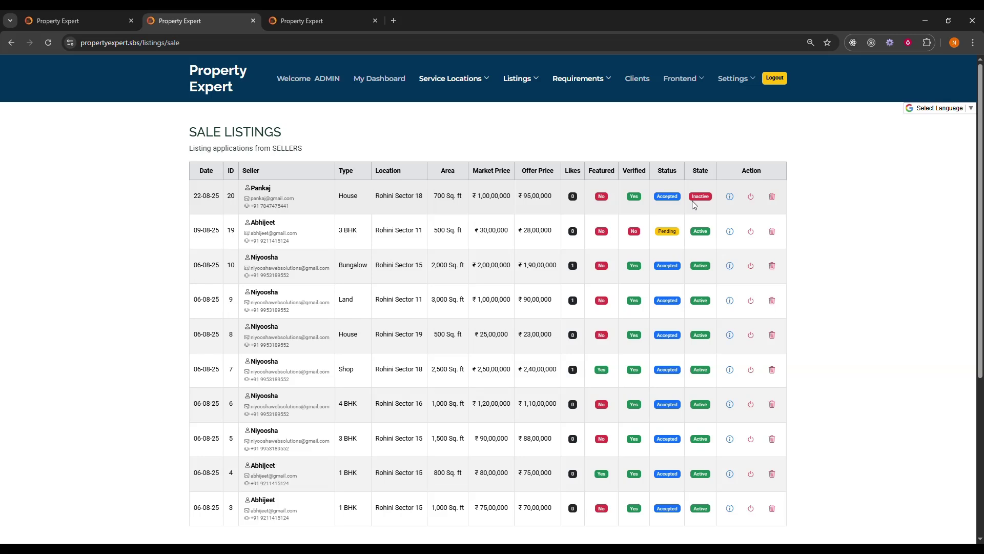
pyautogui.click(751, 197)
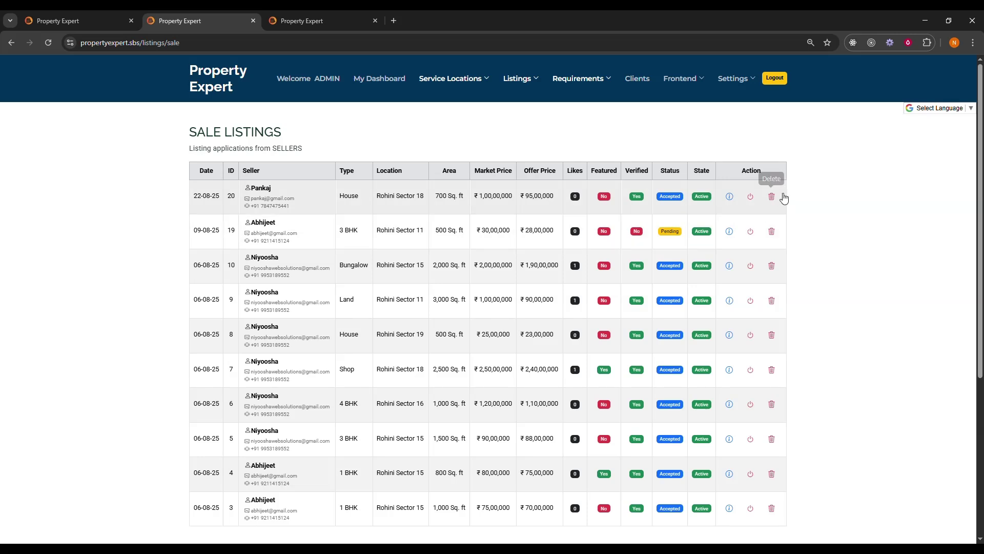
# Step: Open the admin details page of the House listing with ID 20 and cycle through its photos
pyautogui.click(732, 200)
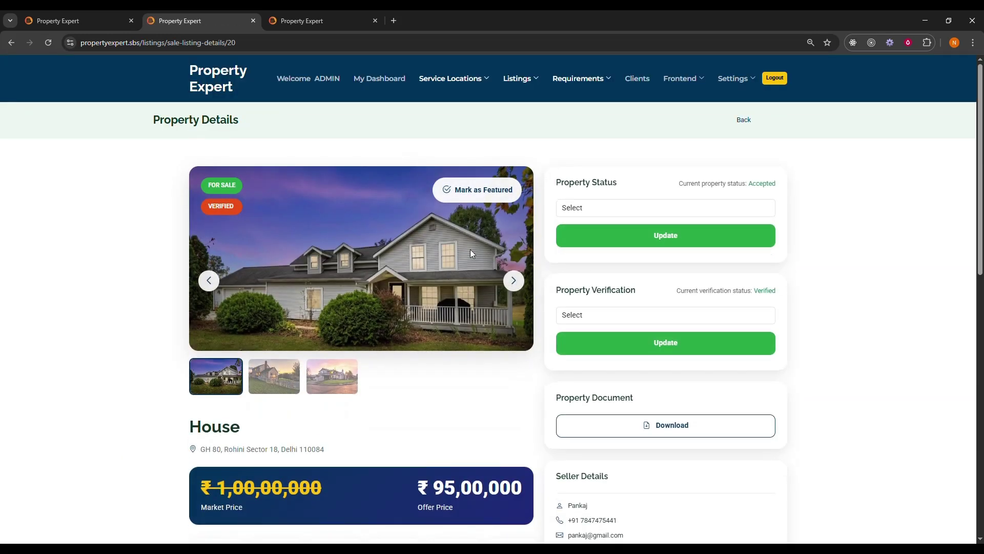
pyautogui.scroll(-2, 406, 302)
pyautogui.scroll(2, 421, 297)
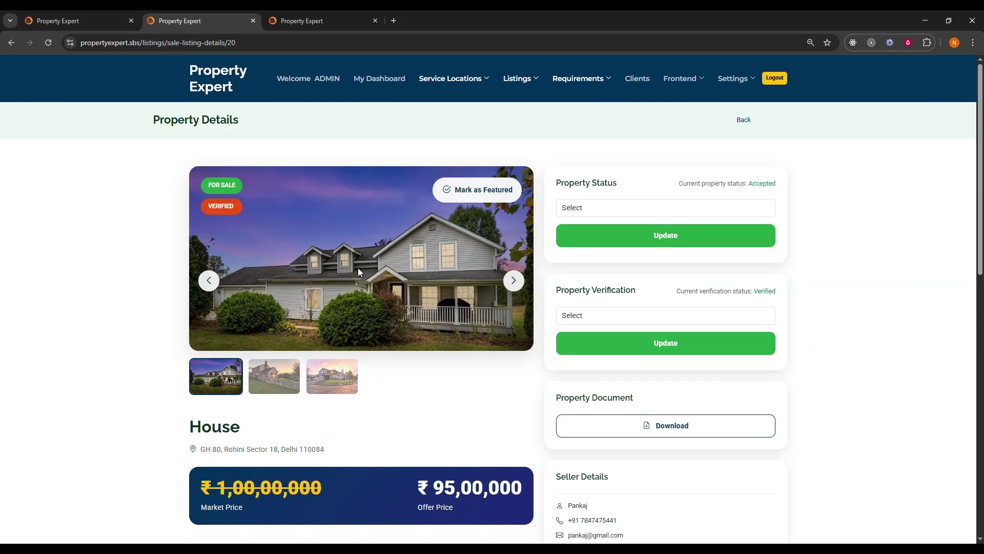
pyautogui.click(521, 289)
pyautogui.click(521, 288)
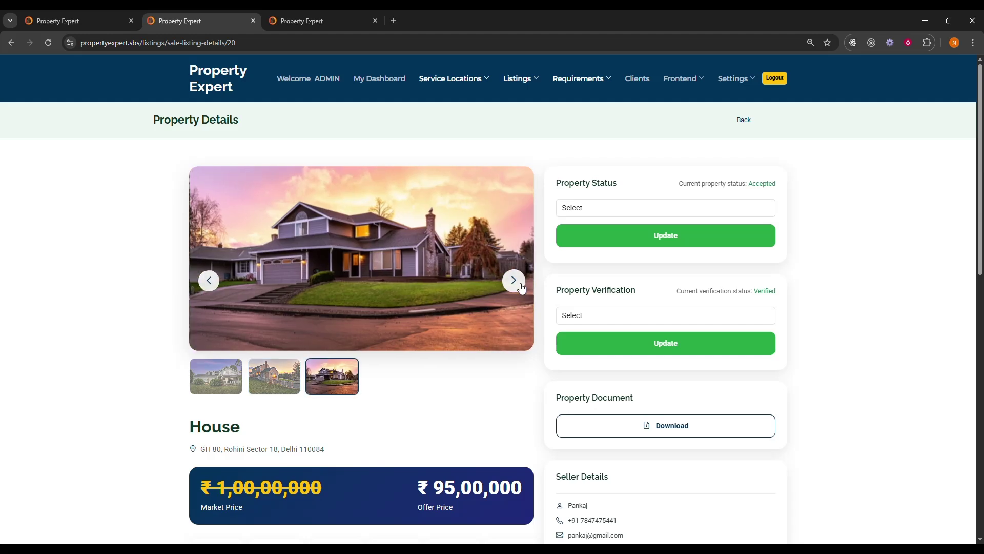
pyautogui.click(521, 288)
pyautogui.click(522, 288)
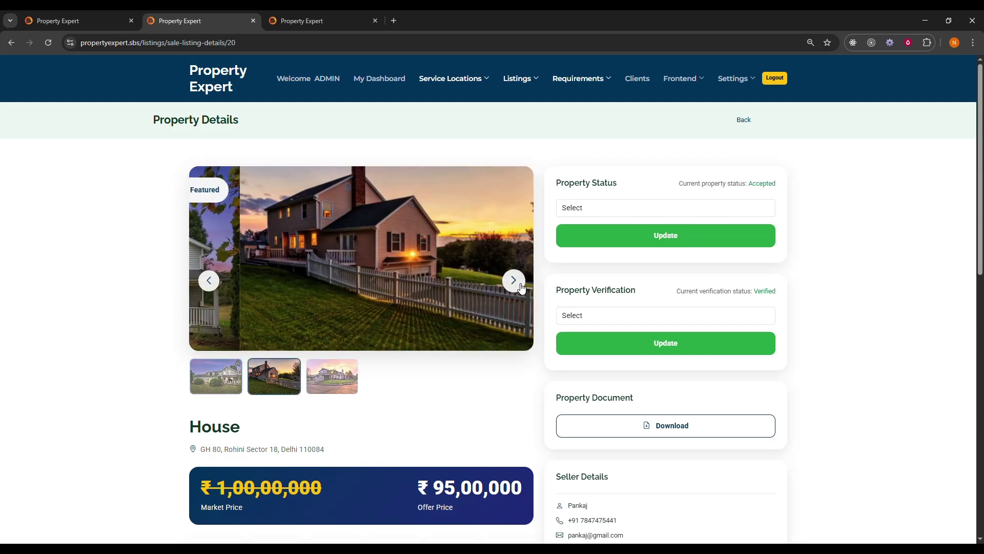
# Step: Review the House's prices, features and description, and highlight the Seller Details heading and the seller's name
pyautogui.scroll(-5, 519, 286)
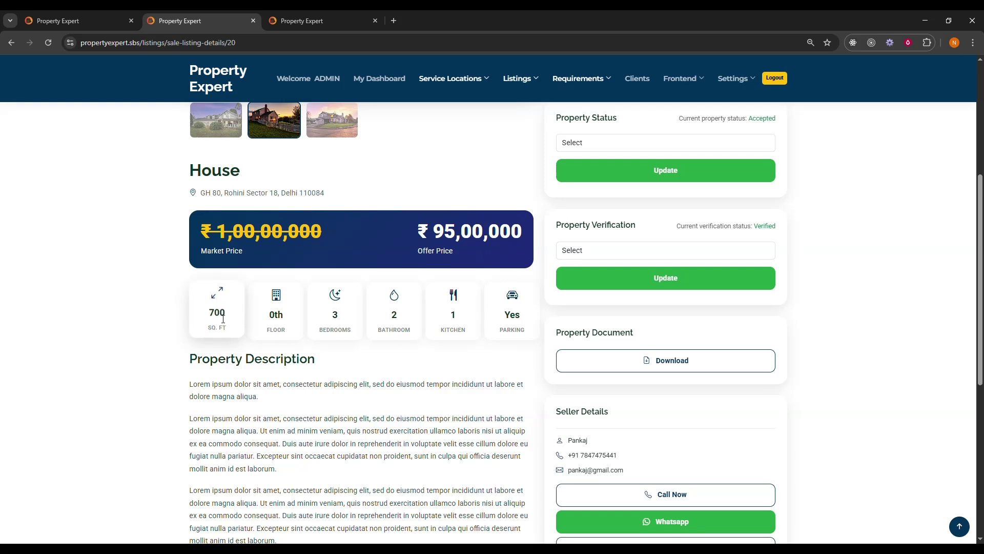
pyautogui.scroll(-3, 470, 400)
pyautogui.scroll(4, 468, 402)
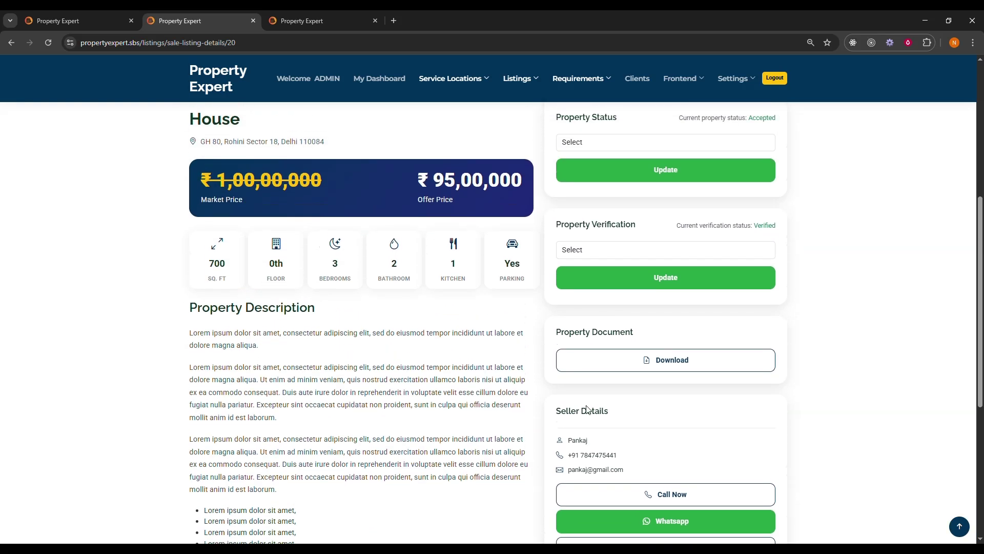
pyautogui.scroll(-1, 546, 407)
pyautogui.moveTo(563, 365); pyautogui.dragTo(627, 374)
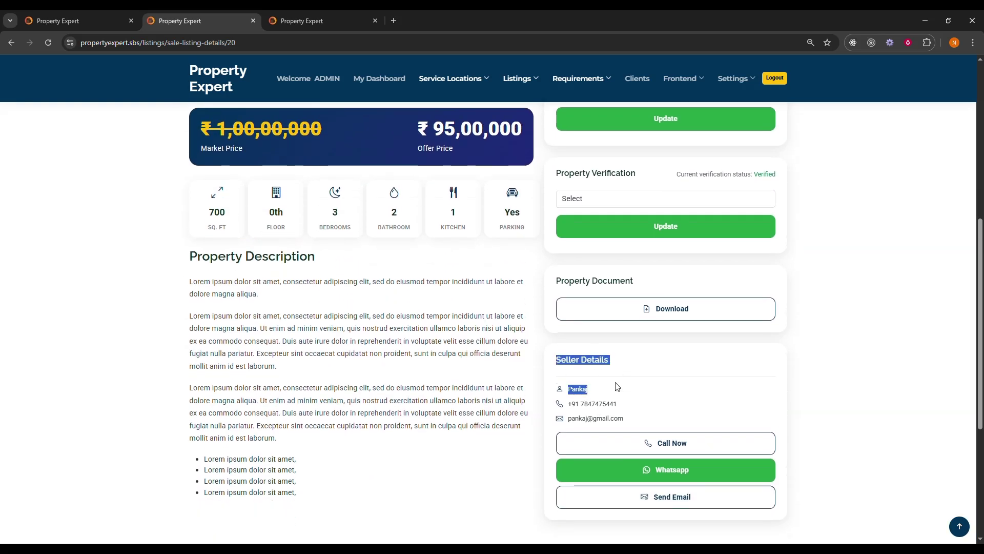
# Step: Review the seller's contact options, and open the House's property document and close it
pyautogui.scroll(2, 634, 392)
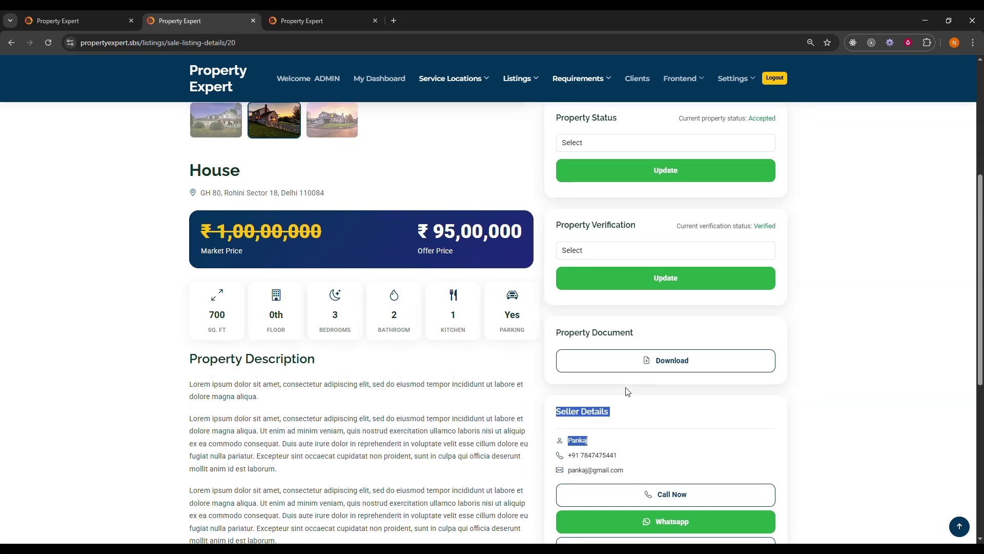
pyautogui.scroll(-3, 625, 474)
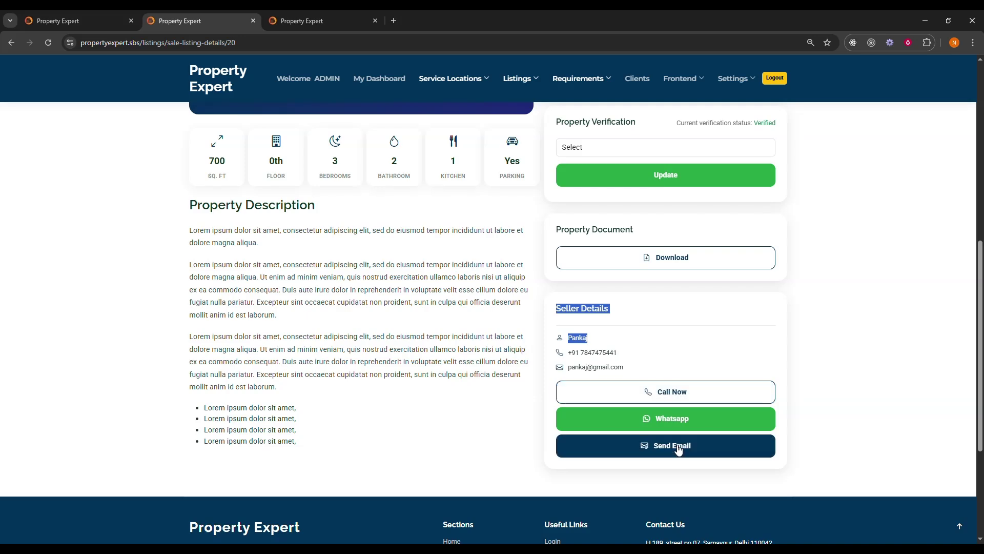
pyautogui.scroll(3, 694, 363)
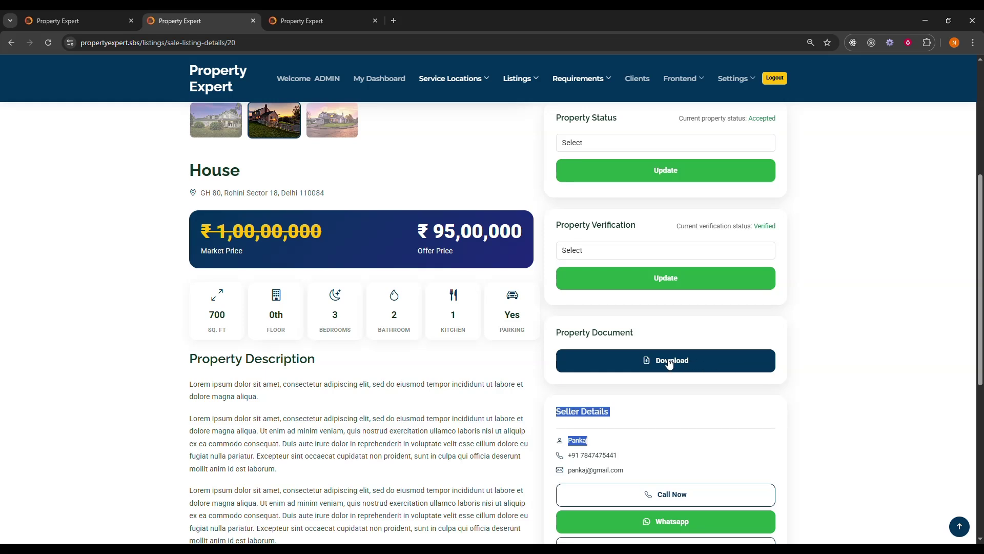
pyautogui.click(667, 363)
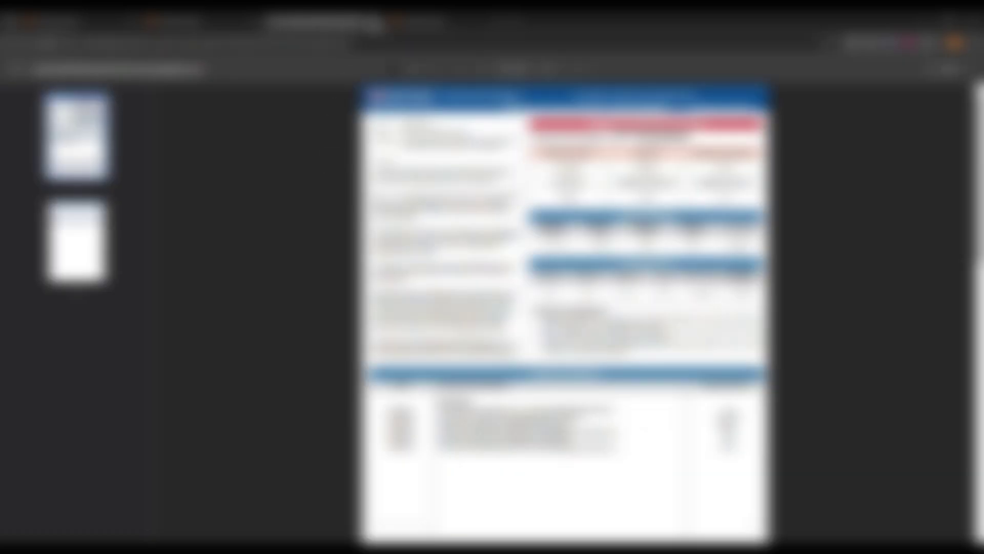
pyautogui.hotkey('ctrl', 'w')
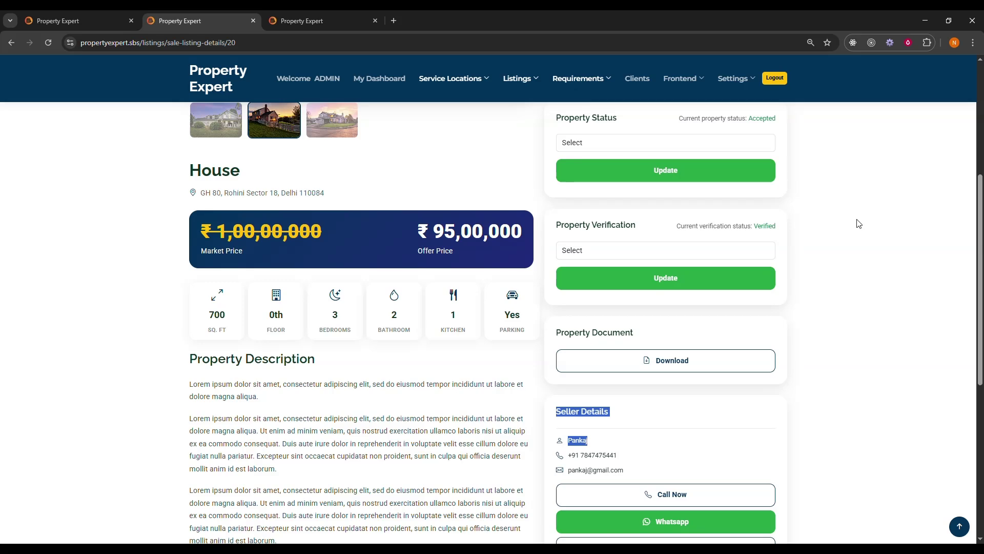
# Step: Highlight the Property Status heading and update the House's property status to Rejected
pyautogui.scroll(3, 800, 272)
pyautogui.scroll(1, 705, 234)
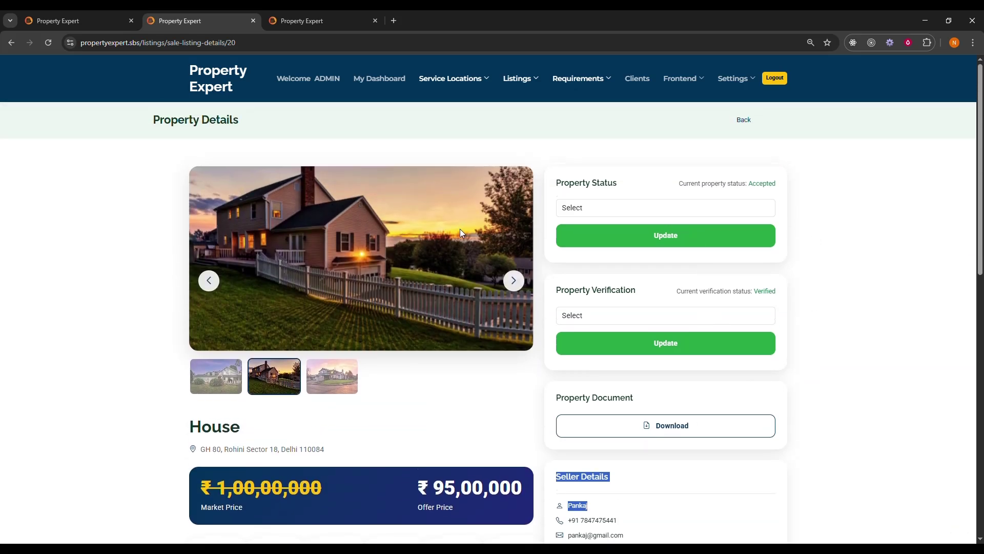
pyautogui.click(596, 207)
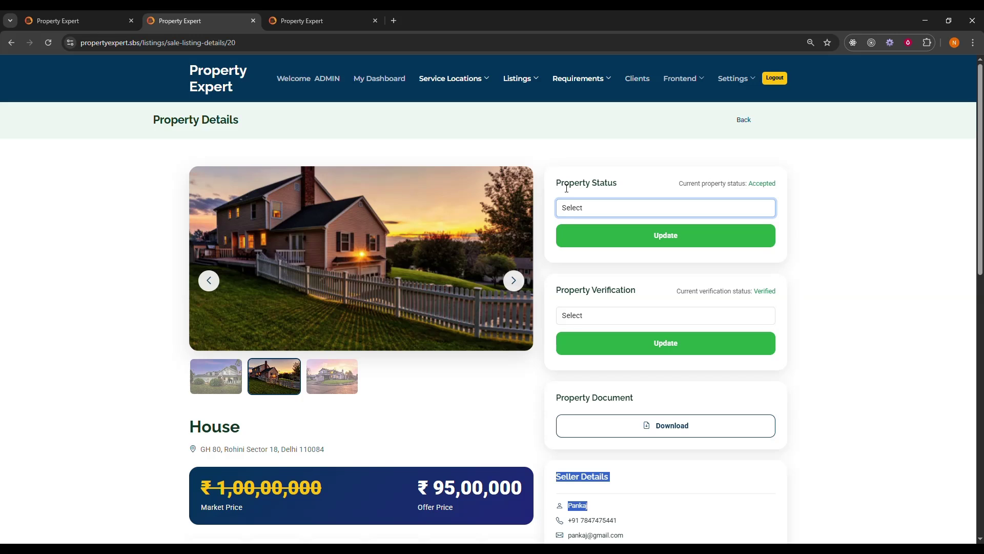
pyautogui.moveTo(569, 185); pyautogui.dragTo(620, 191)
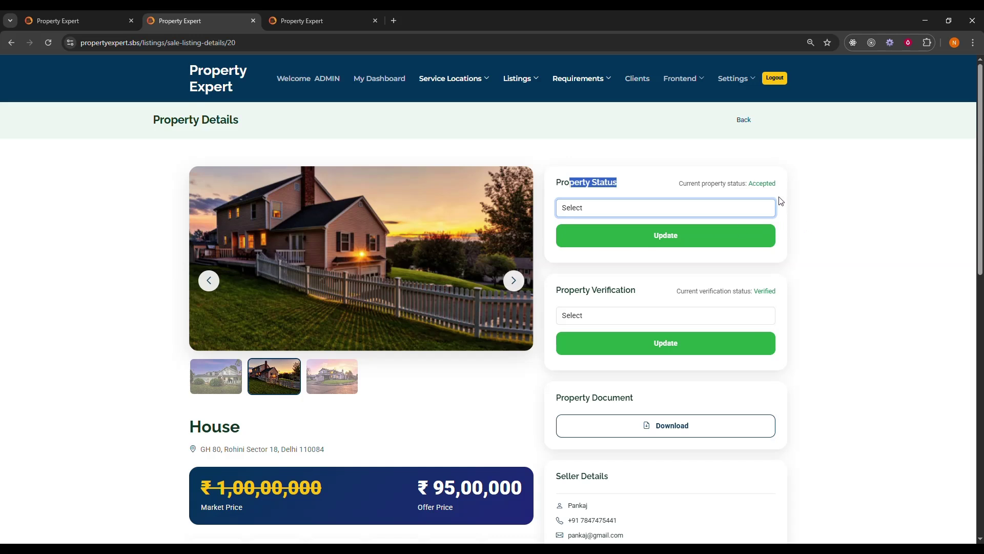
pyautogui.click(651, 182)
pyautogui.click(615, 213)
pyautogui.press('Down')
pyautogui.press('Down')
pyautogui.click(638, 236)
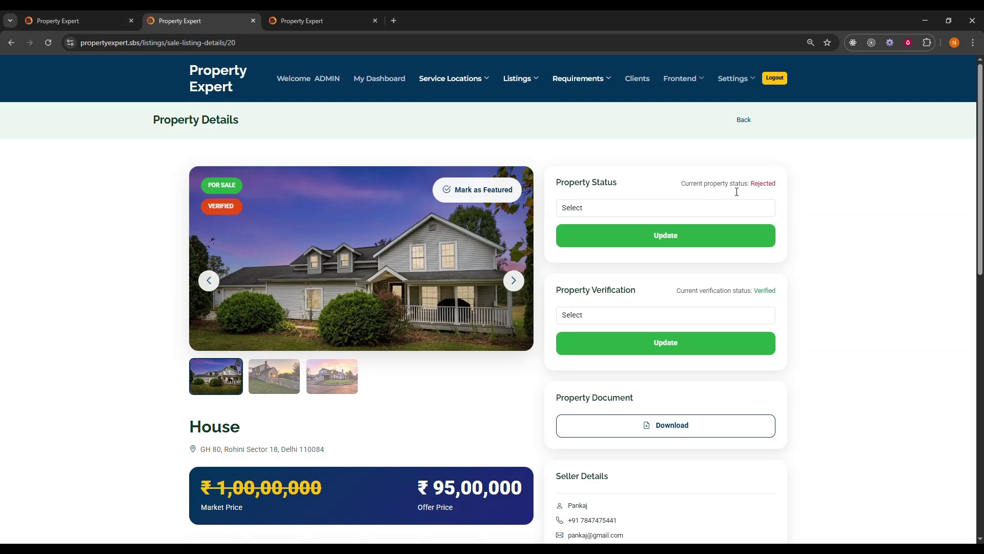
# Step: Check the House with ID 20 in the sellers' sale listings and reopen its details page
pyautogui.moveTo(527, 83)
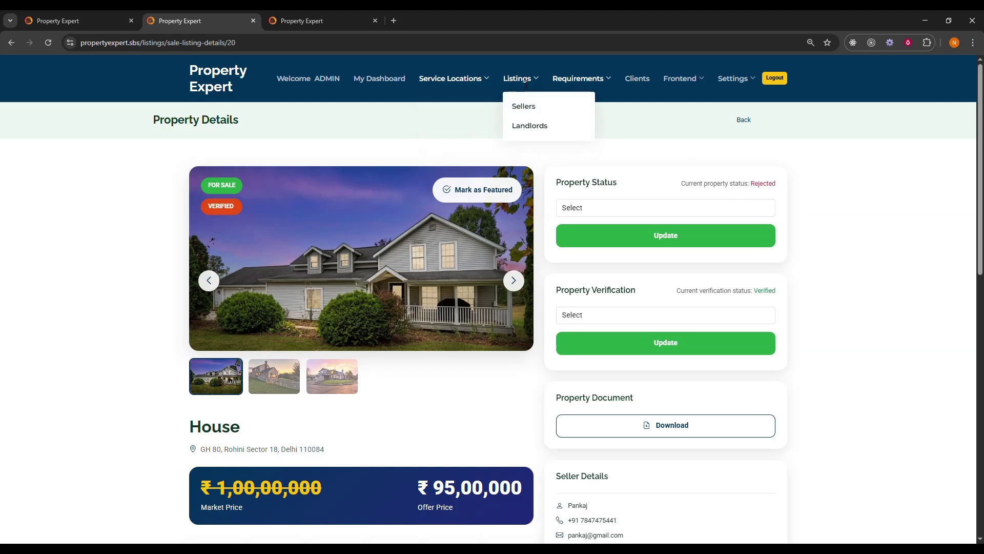
pyautogui.click(525, 108)
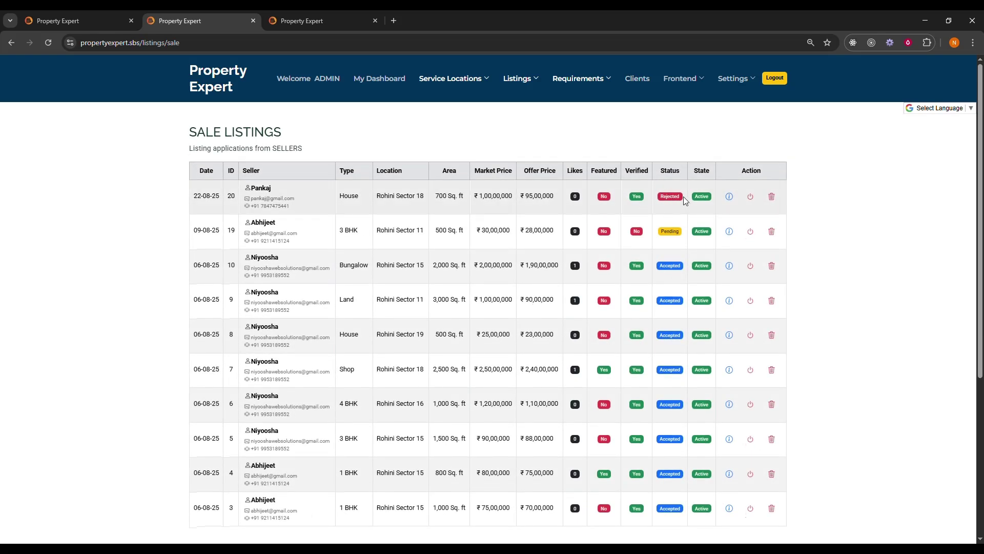
pyautogui.click(729, 197)
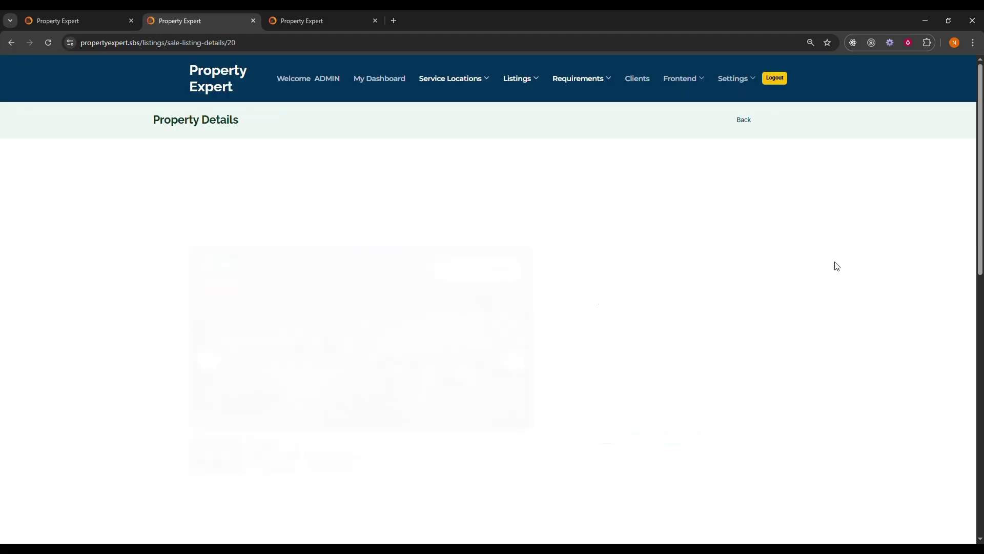
# Step: Highlight the current verification status and update the House's property verification to Unverified
pyautogui.scroll(-1, 590, 279)
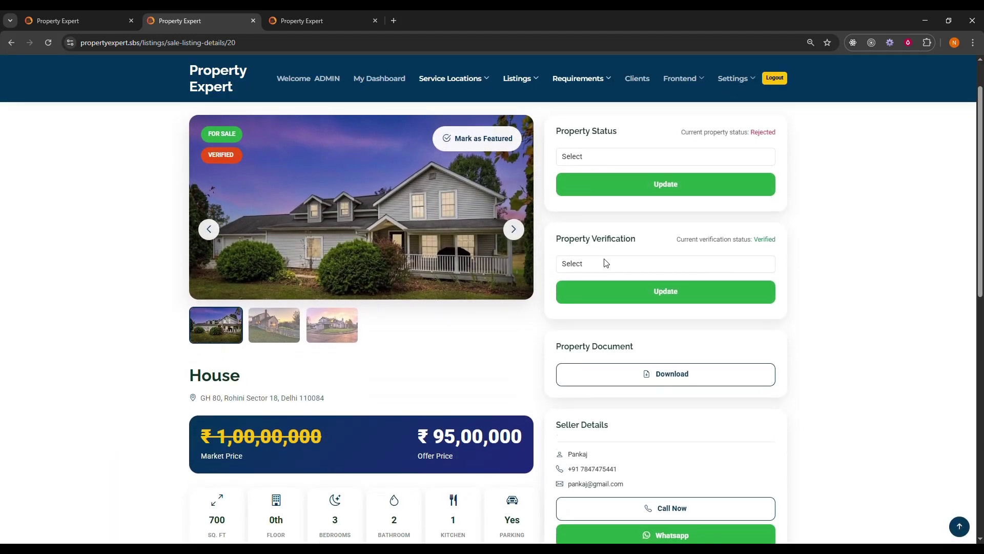
pyautogui.click(604, 264)
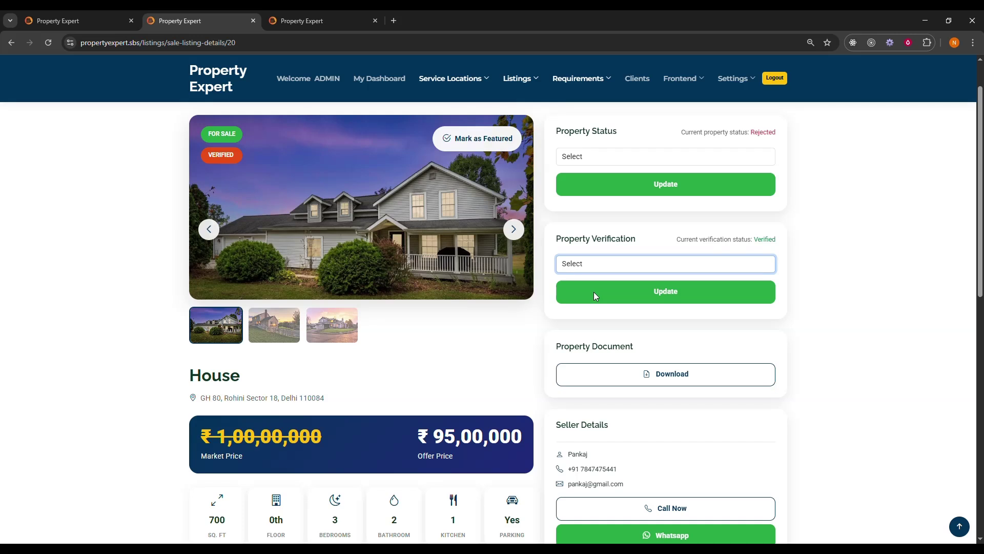
pyautogui.press('Down')
pyautogui.doubleClick(764, 241)
pyautogui.click(638, 265)
pyautogui.click(586, 308)
pyautogui.click(630, 296)
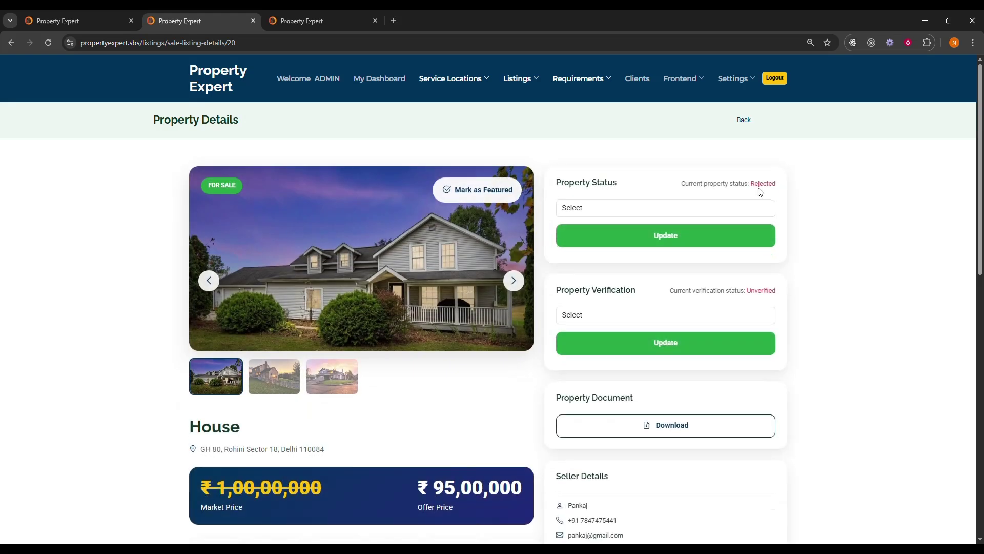
# Step: Highlight the House's current property status, and in the sale listings its seller's contact details and the Verified, Status and State headings
pyautogui.doubleClick(757, 185)
pyautogui.click(621, 213)
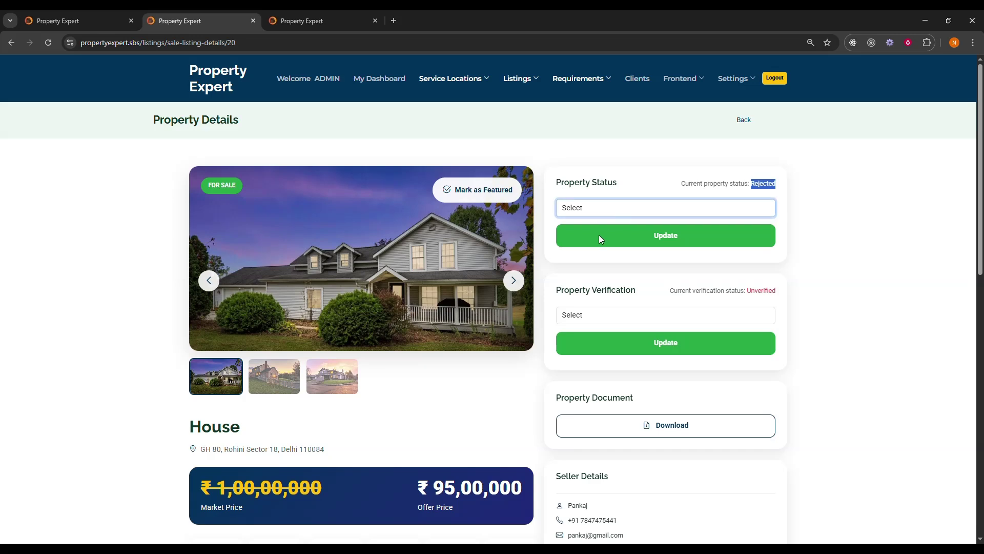
pyautogui.moveTo(502, 83)
pyautogui.click(518, 107)
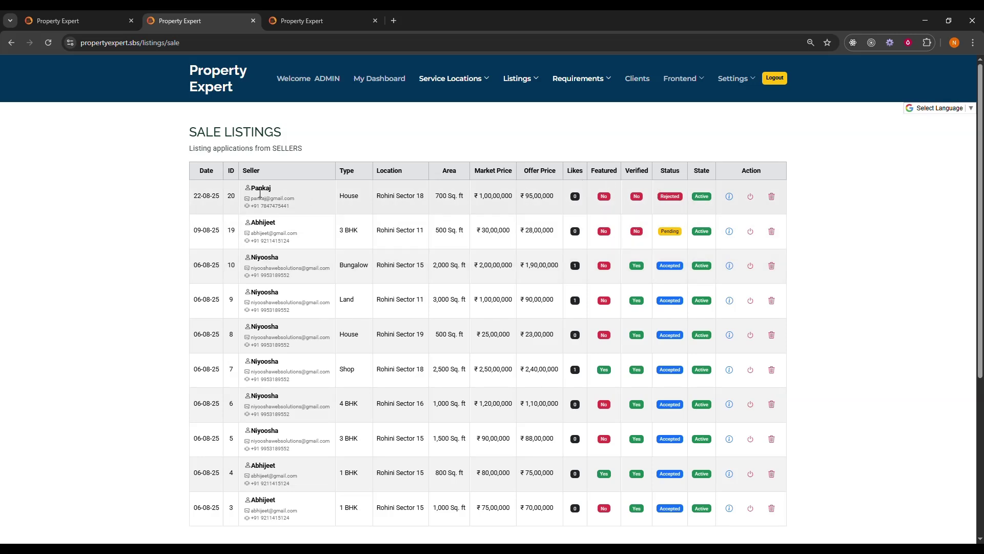
pyautogui.moveTo(257, 191); pyautogui.dragTo(295, 207)
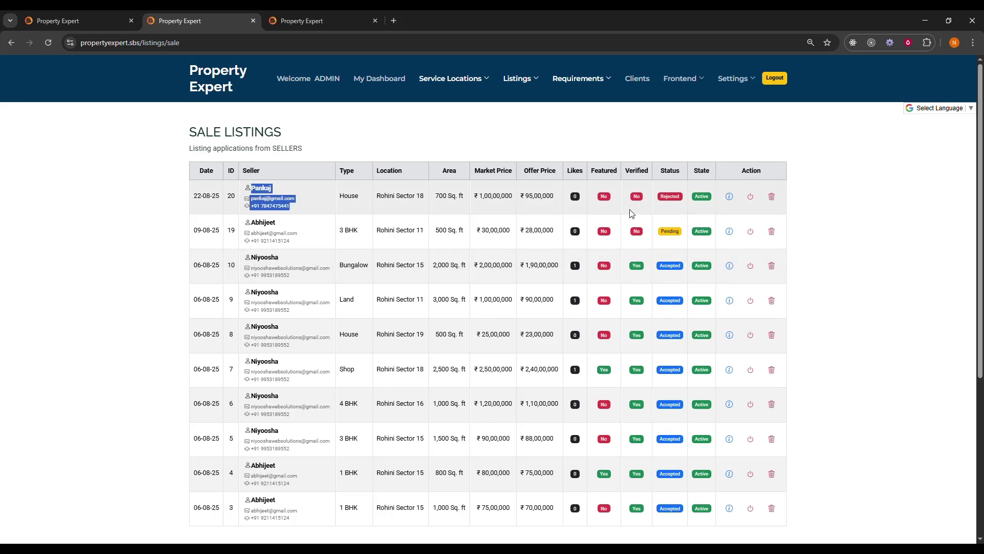
pyautogui.moveTo(625, 171); pyautogui.dragTo(713, 174)
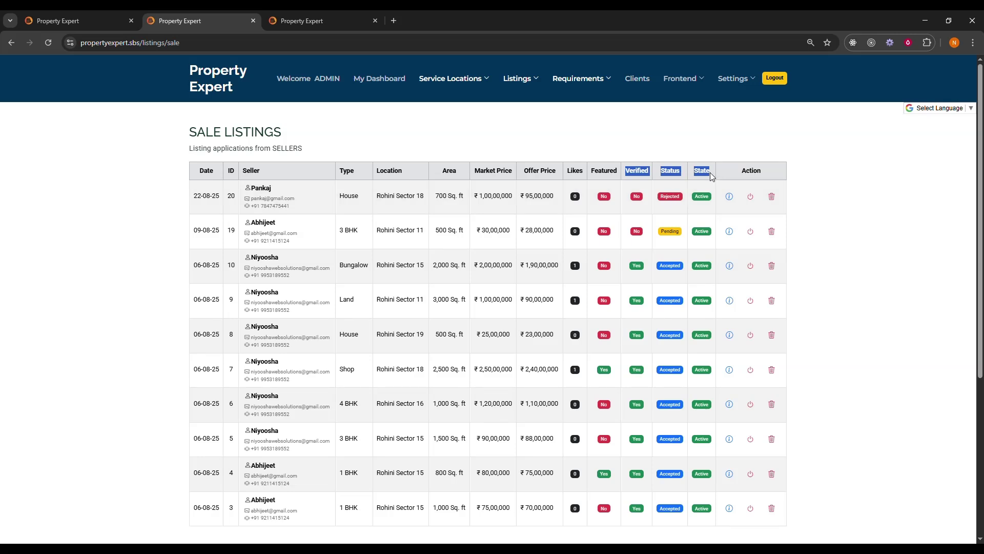
# Step: Reopen the details of the House with ID 20 and update its property status to Accepted and its verification to Yes
pyautogui.click(730, 197)
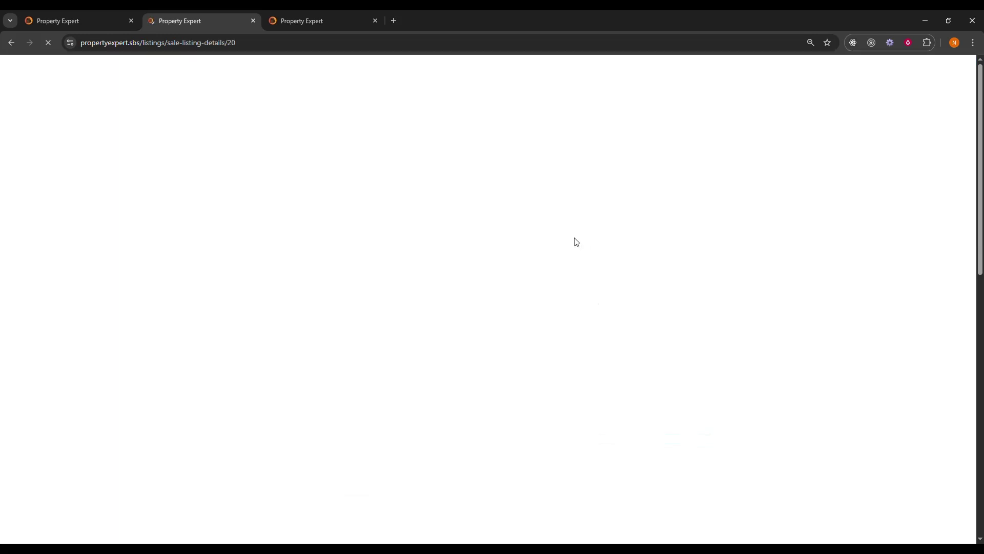
pyautogui.scroll(-1, 679, 256)
pyautogui.click(622, 157)
pyautogui.click(610, 184)
pyautogui.click(652, 192)
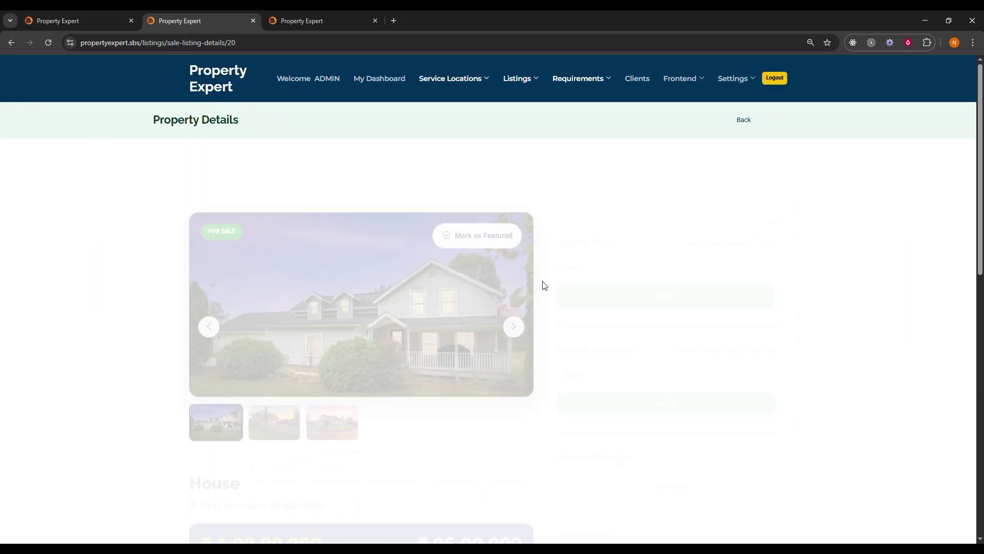
pyautogui.click(645, 316)
pyautogui.click(620, 354)
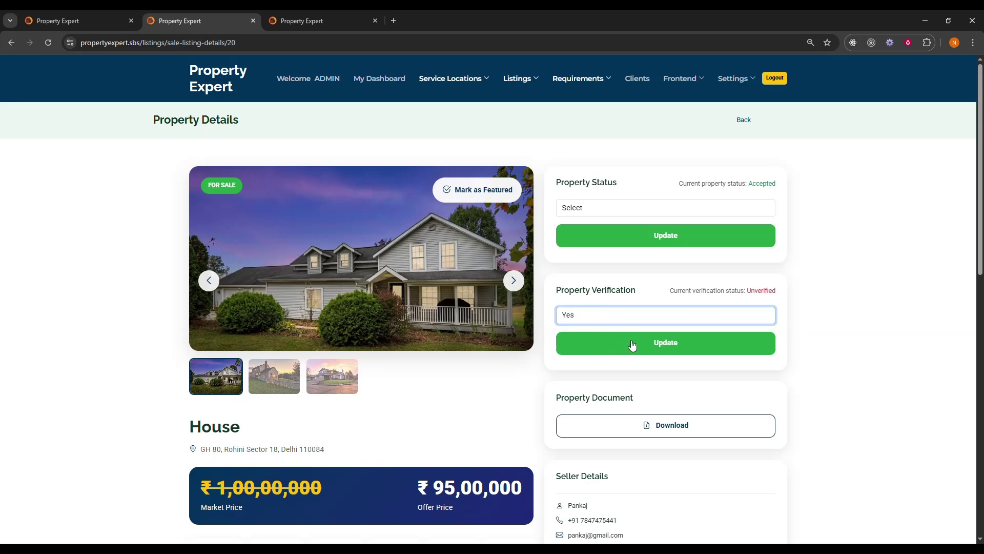
pyautogui.click(641, 349)
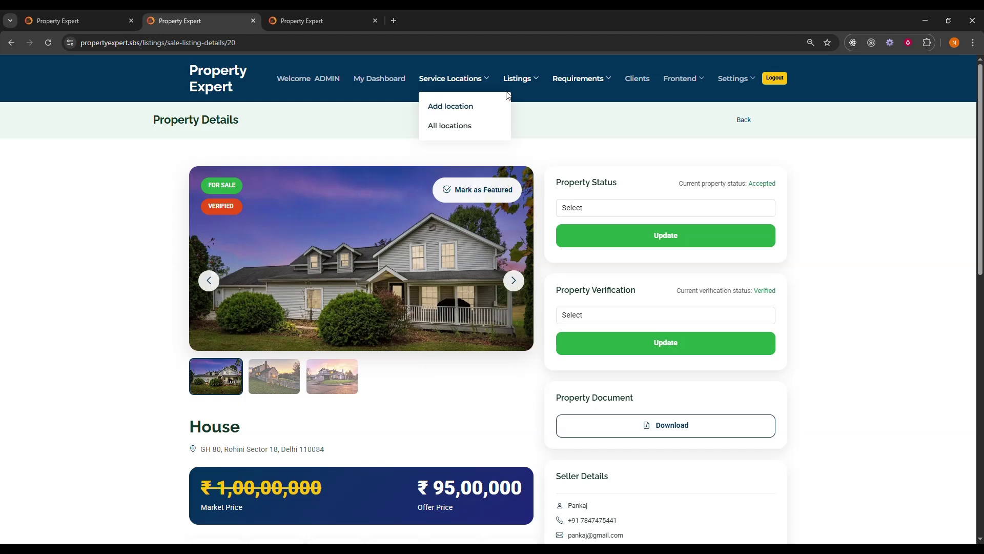
# Step: Check the updated Verified and Status values of listing 20 in the sale listings, and return to its details
pyautogui.moveTo(517, 90)
pyautogui.click(521, 109)
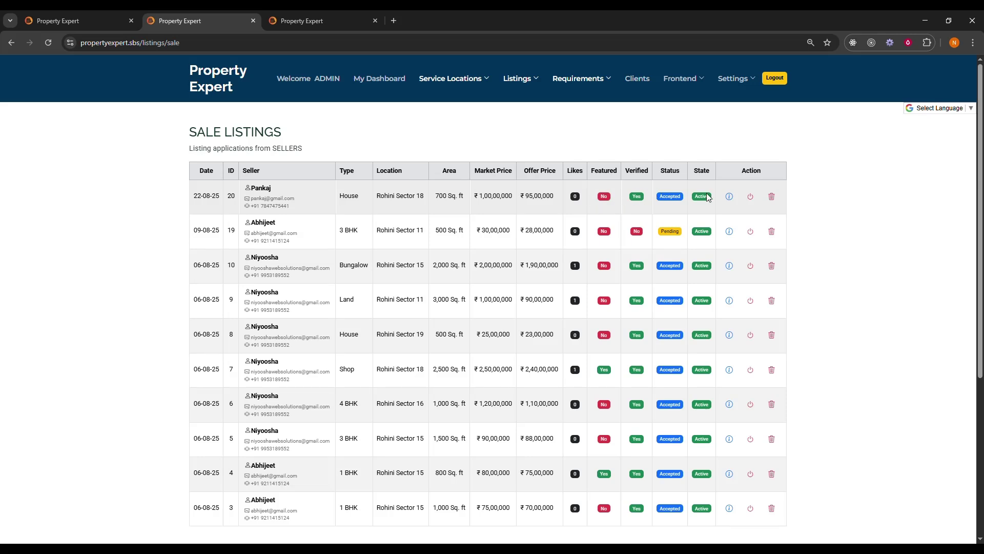
pyautogui.click(730, 196)
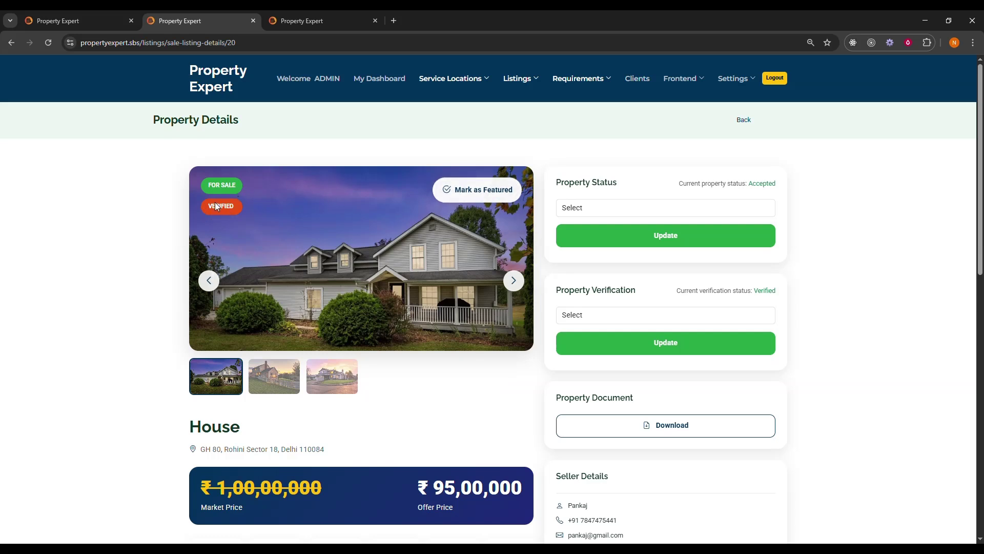
# Step: Highlight the House's verification status, and switch the property verification to Unverified and back to Yes
pyautogui.moveTo(216, 211); pyautogui.dragTo(227, 210)
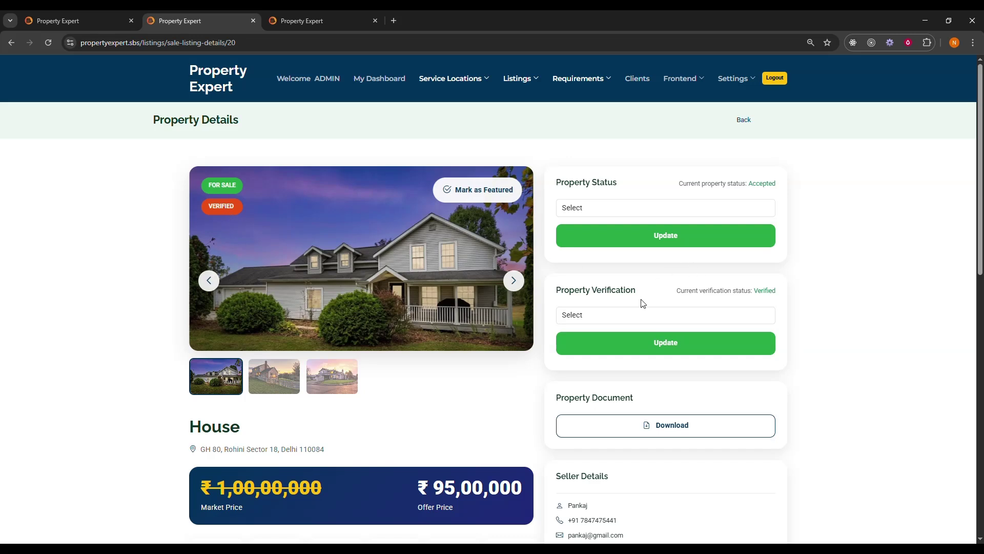
pyautogui.moveTo(754, 293); pyautogui.dragTo(780, 294)
pyautogui.click(610, 322)
pyautogui.press('r')
pyautogui.click(637, 346)
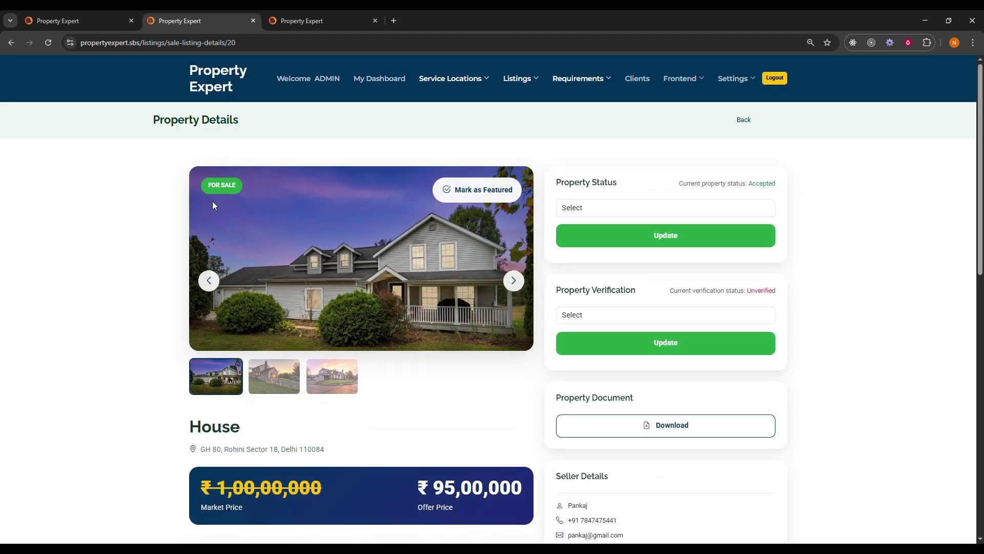
pyautogui.click(608, 325)
pyautogui.press('y')
pyautogui.click(644, 346)
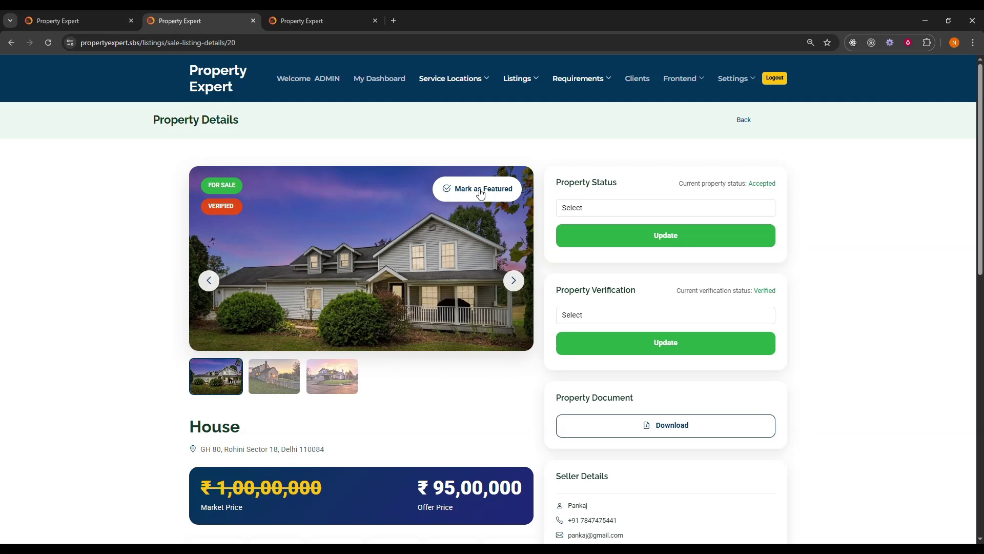
# Step: Mark the House as featured, remove the featured mark, and look over its details page
pyautogui.click(482, 190)
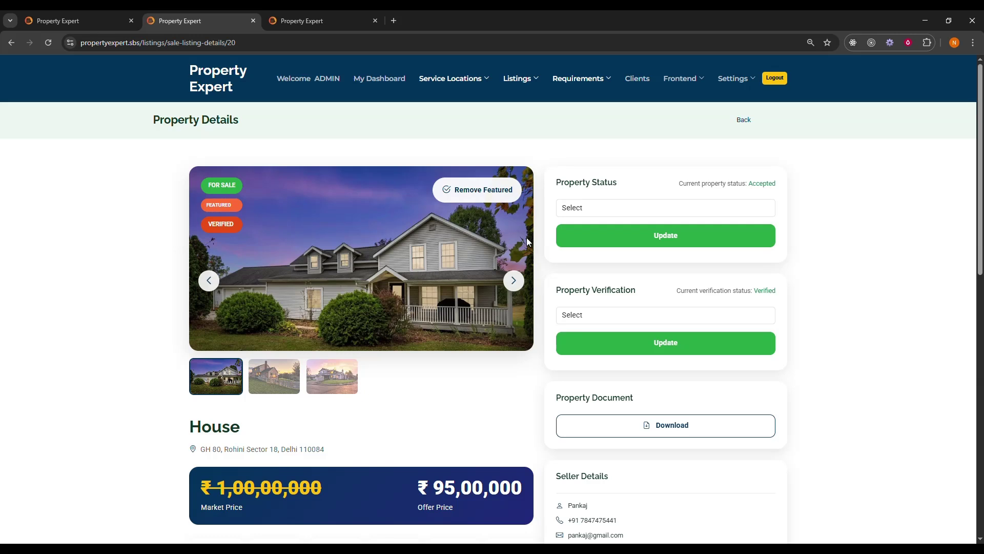
pyautogui.click(481, 190)
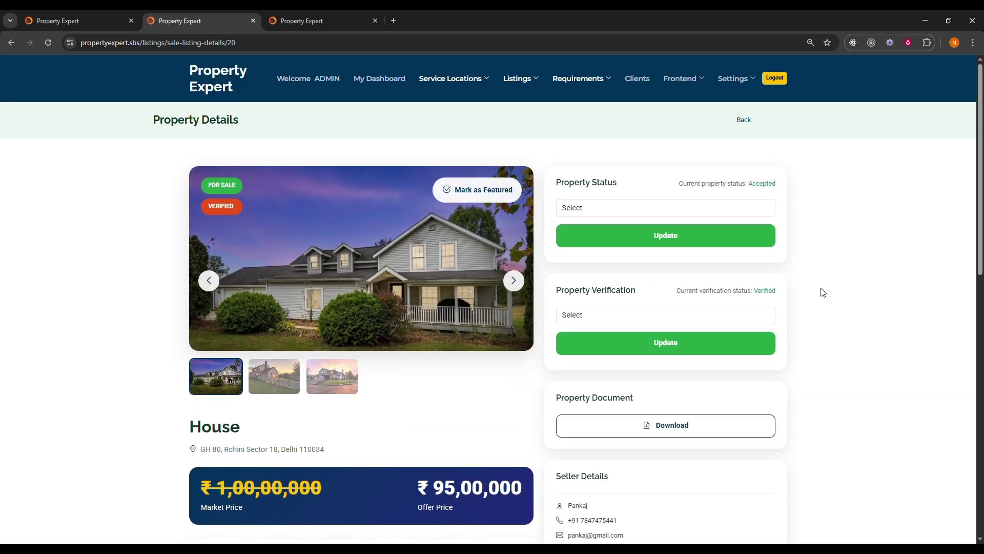
pyautogui.scroll(-5, 465, 436)
pyautogui.scroll(5, 465, 436)
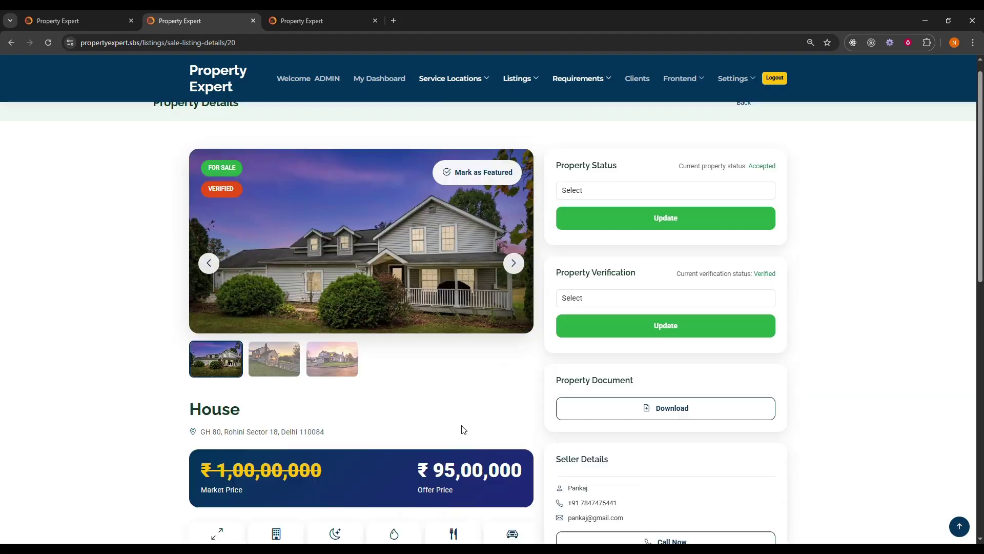